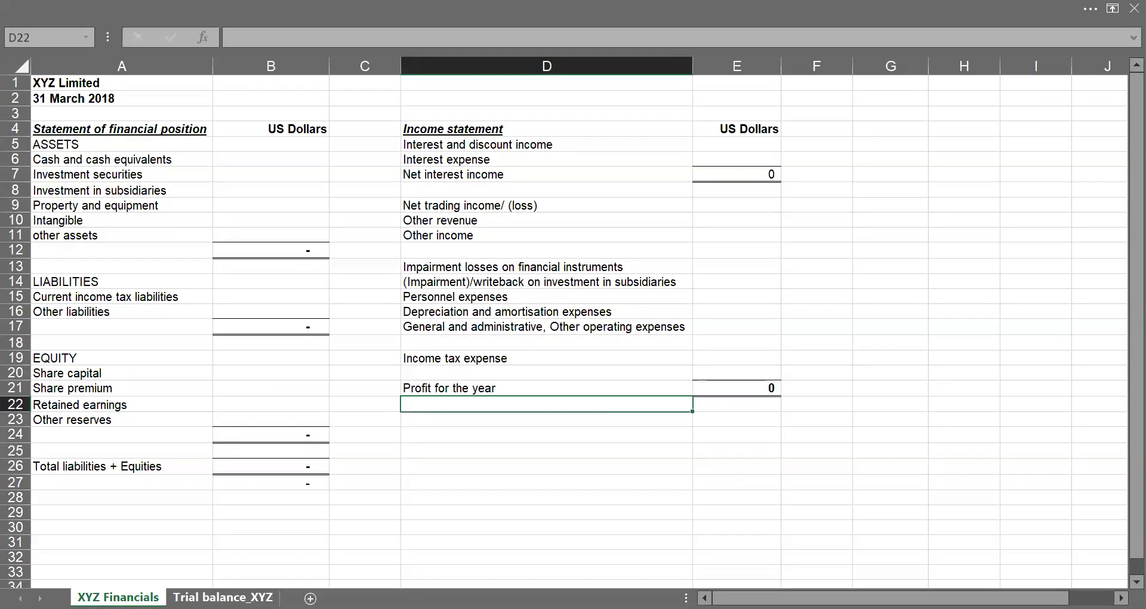
Switch to the Trial balance_XYZ sheet to see accounts with their balances and FS Line mappings.
click(223, 597)
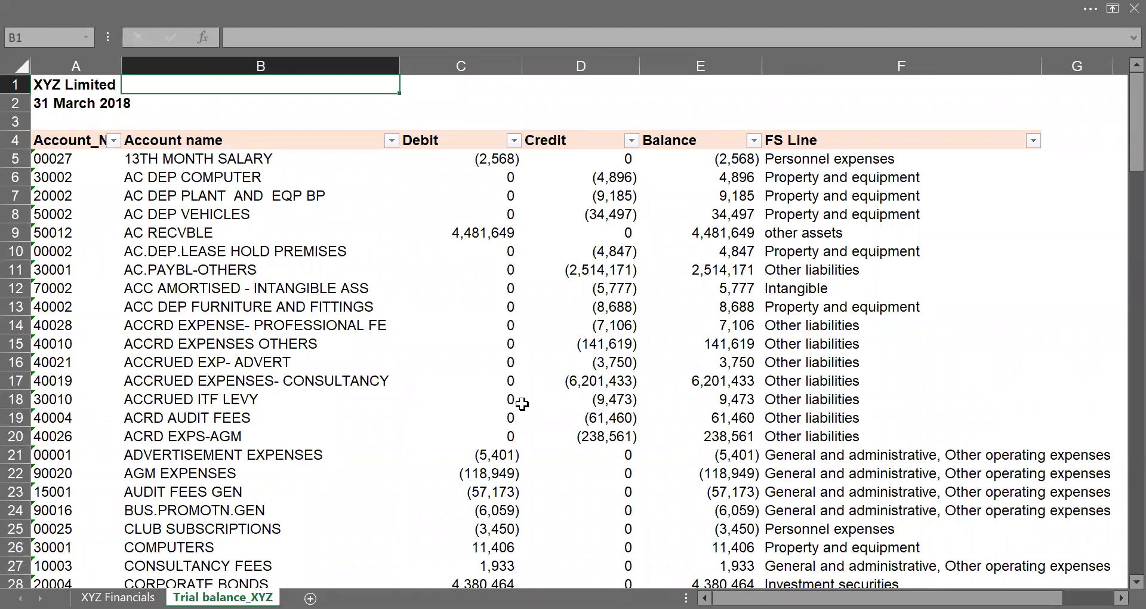
click(241, 177)
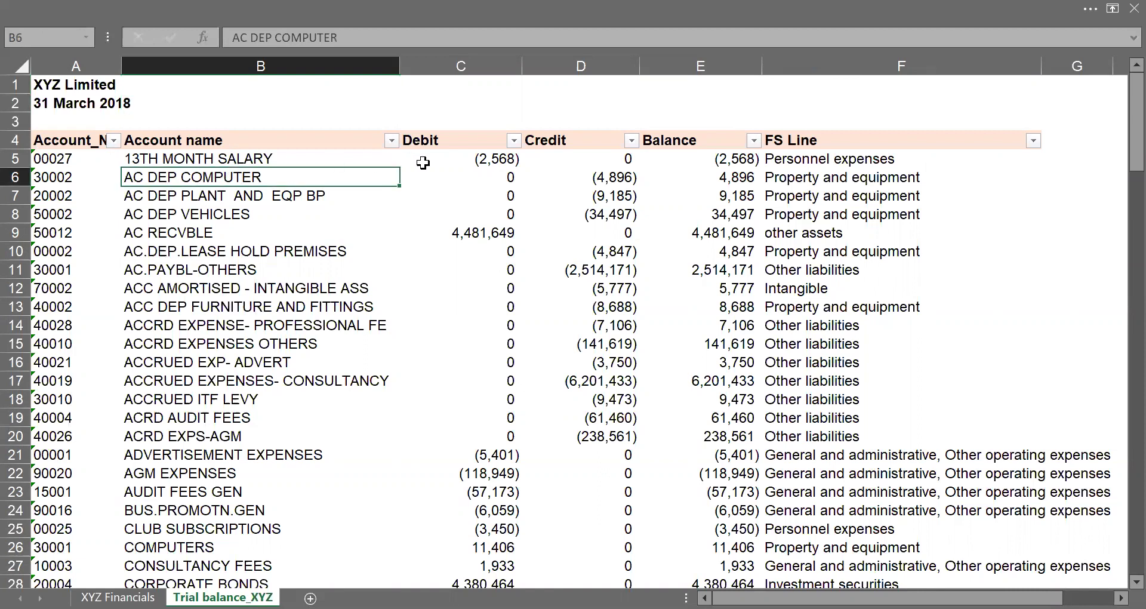
click(443, 170)
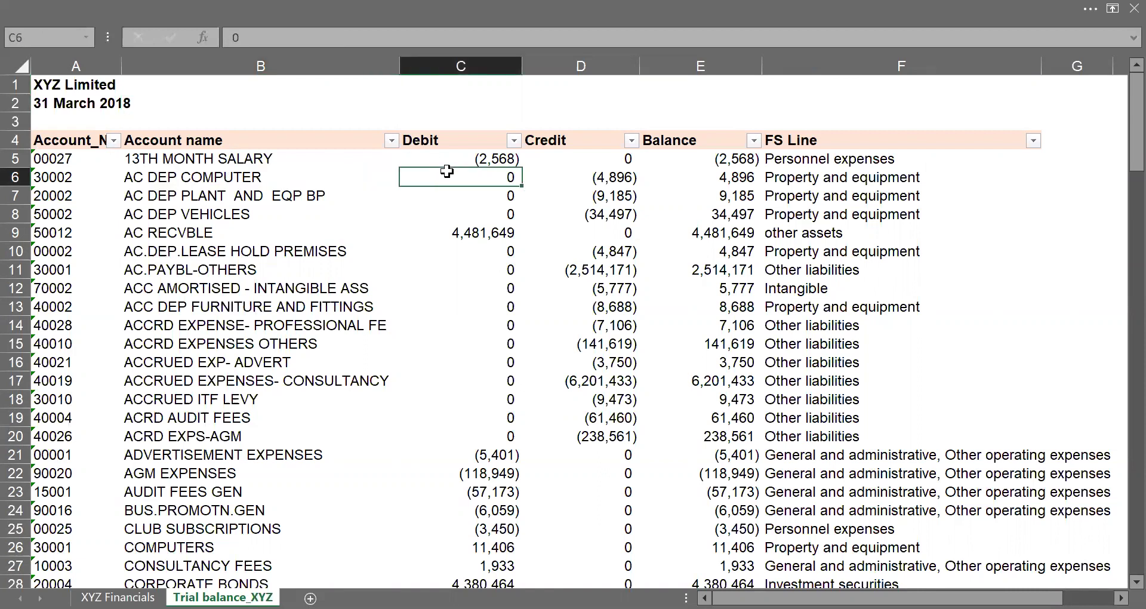
key(Right)
key(Right)
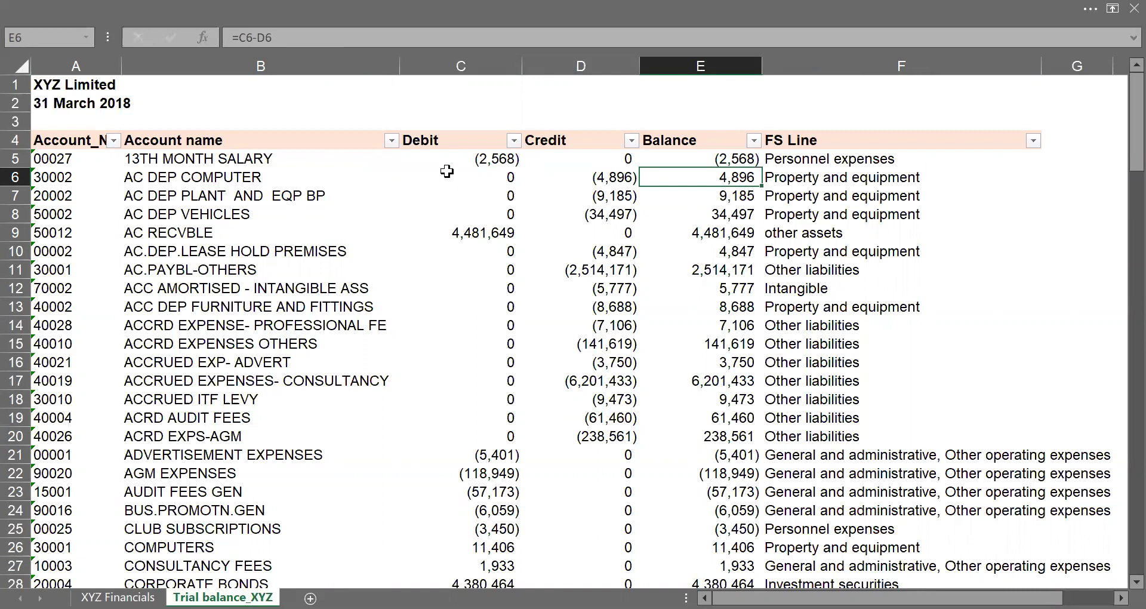
key(Right)
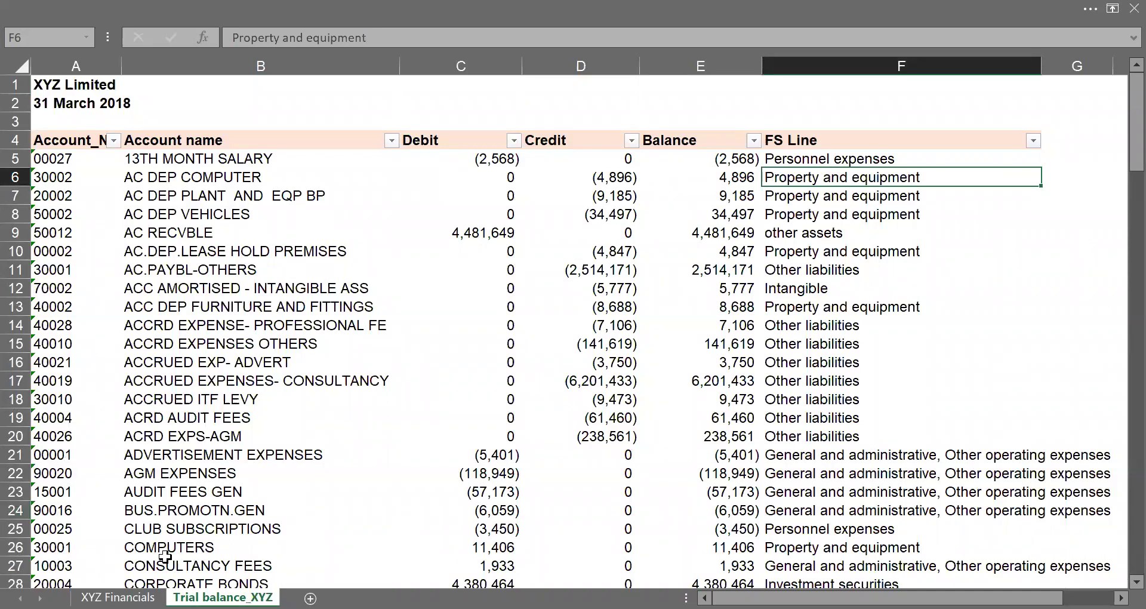
Review the asset line items on XYZ Financials, starting at Cash and cash equivalents.
click(118, 597)
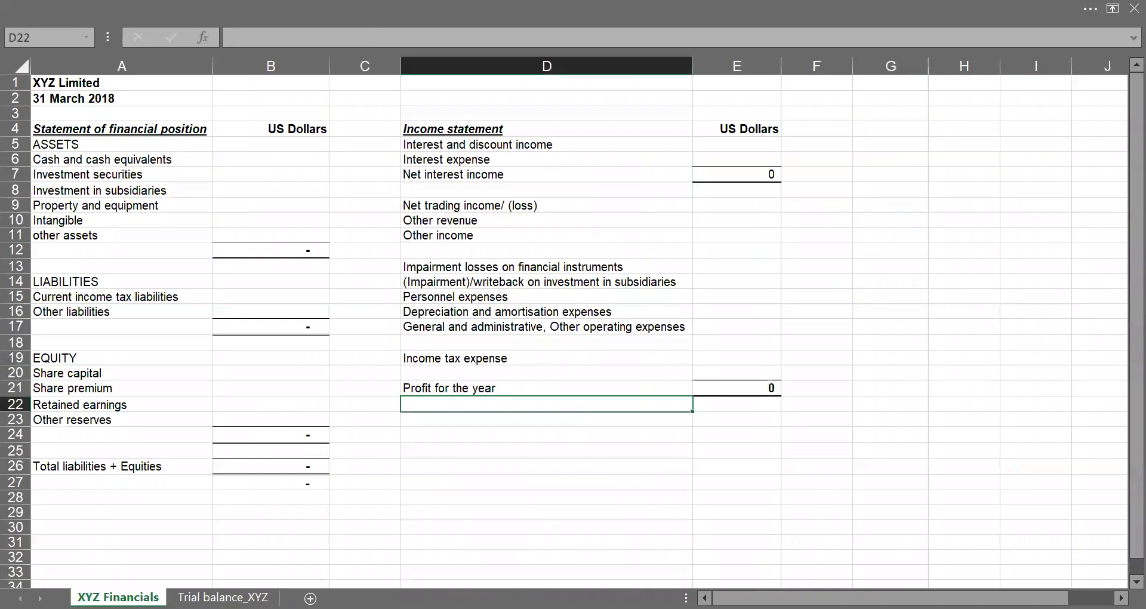
click(107, 144)
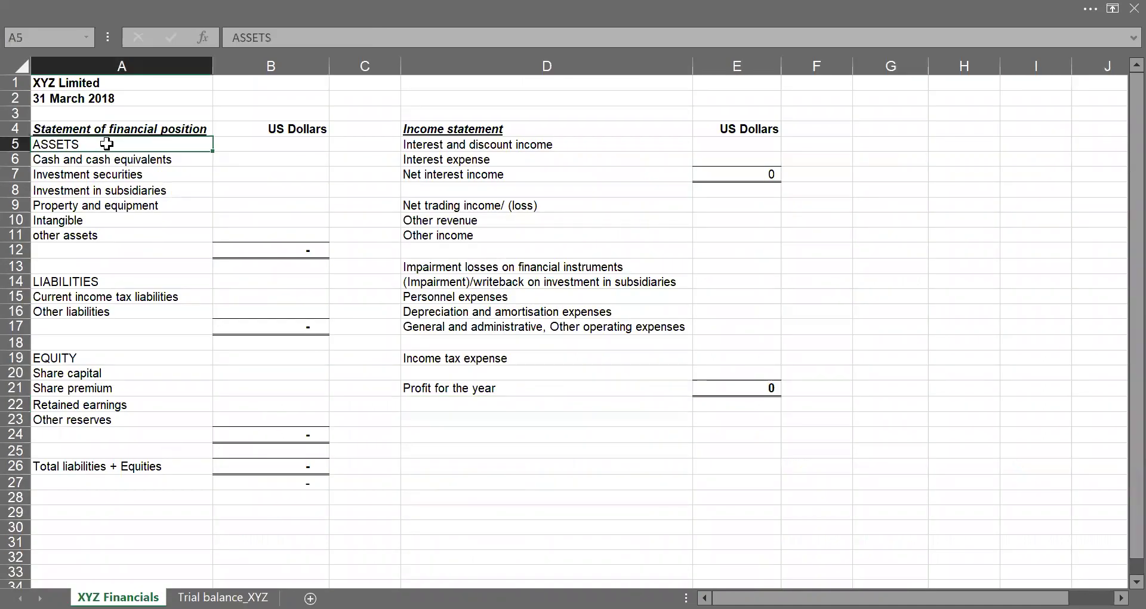
click(106, 159)
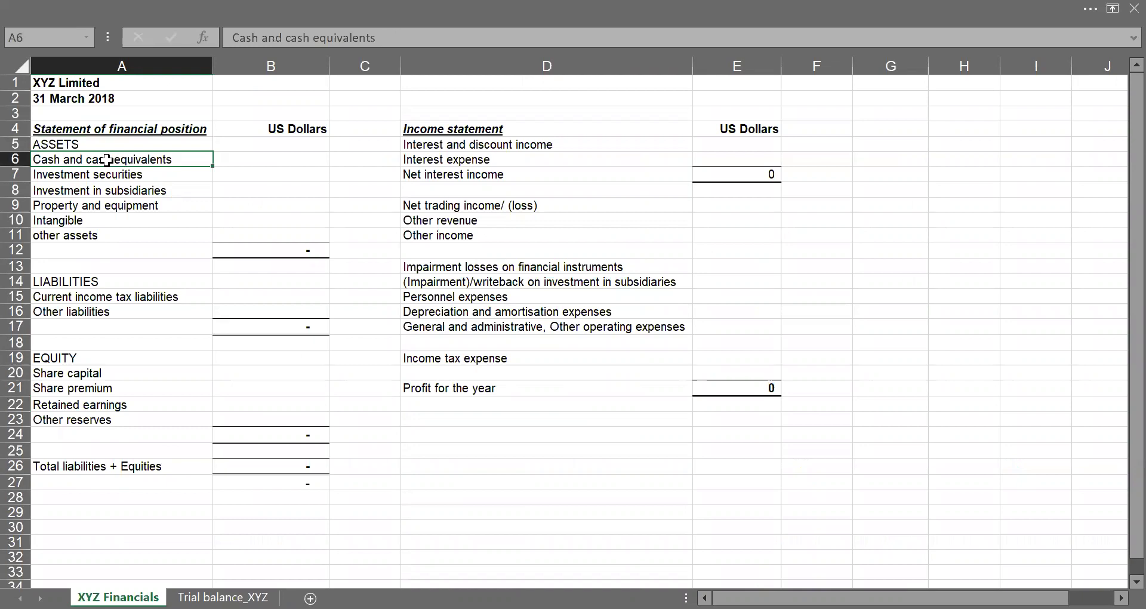
key(Down)
key(Down)
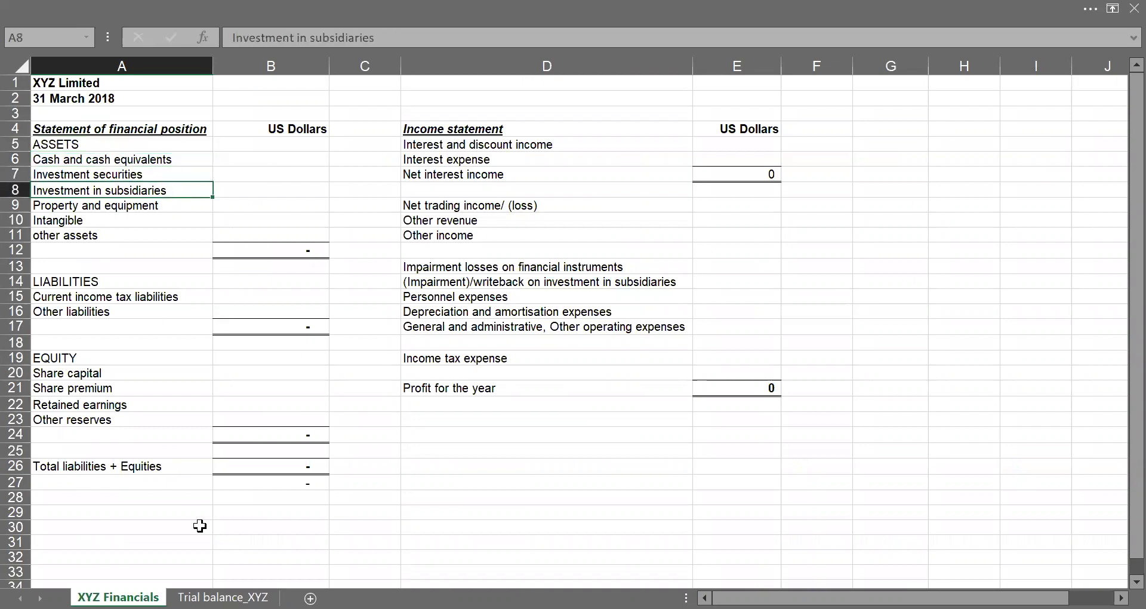
Compare the trial balance FS Lines, from Consultancy fees to Personnel expenses, against the statement items.
click(223, 597)
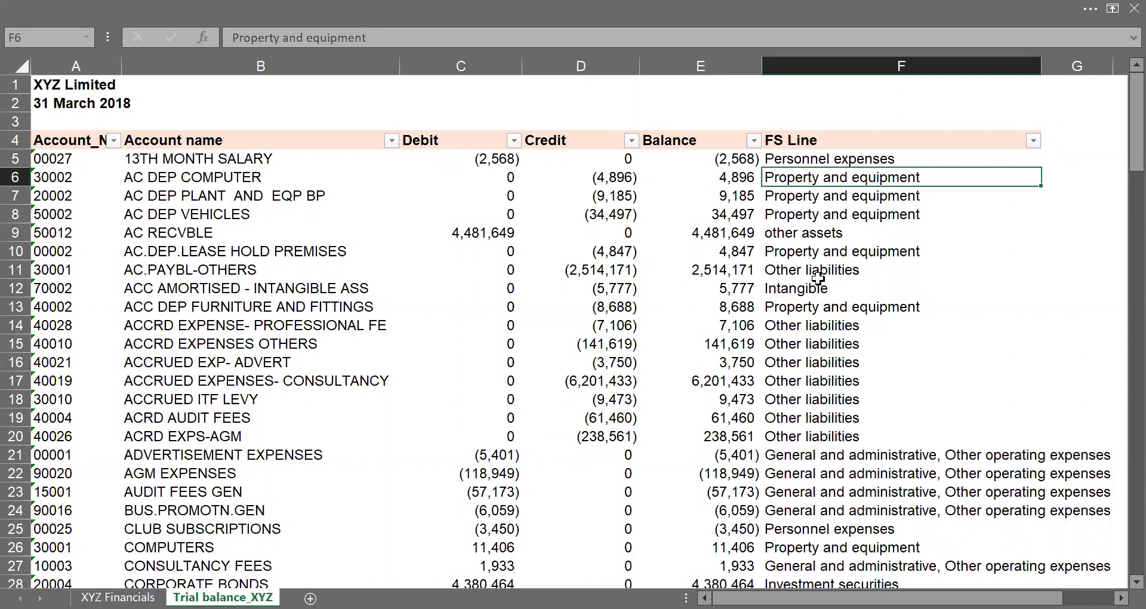
scroll(819, 278, down, 2)
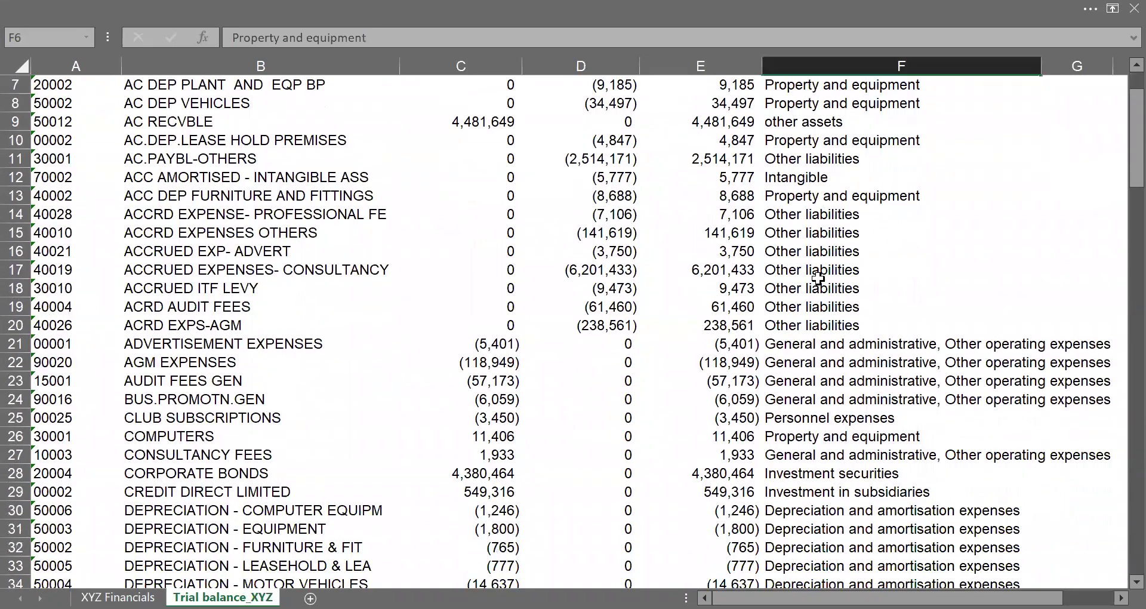
scroll(818, 278, up, 2)
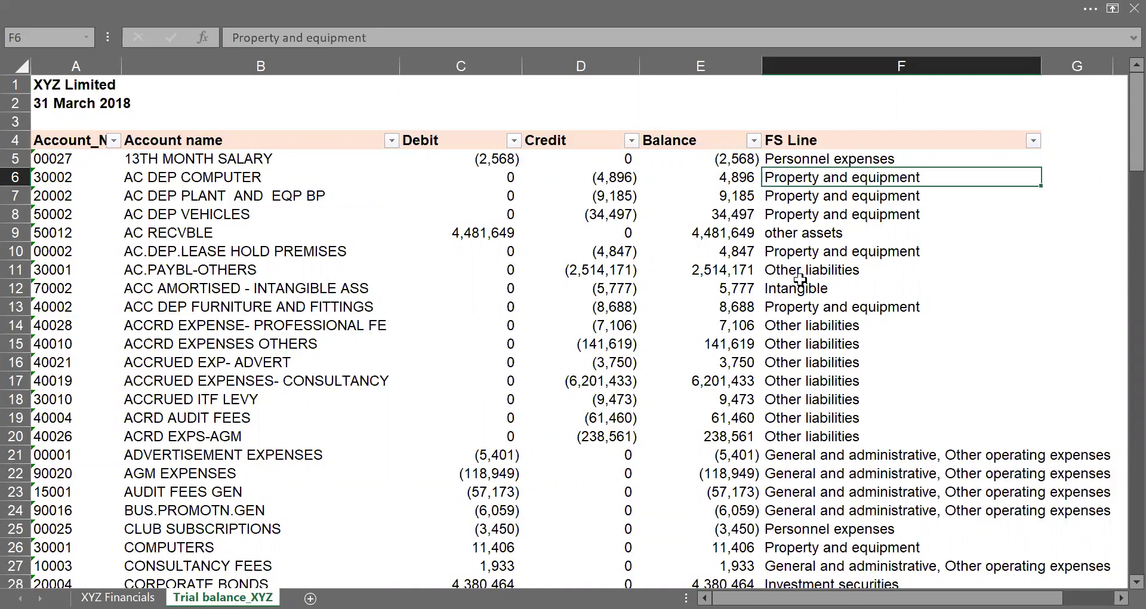
scroll(815, 389, down, 3)
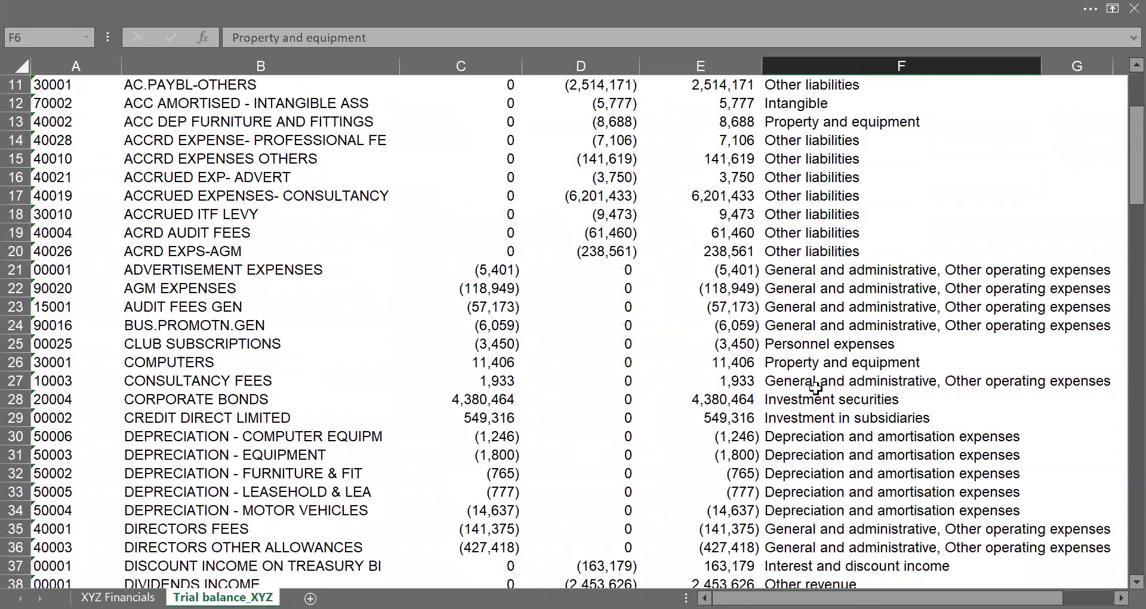
click(815, 385)
key(Down)
key(Left)
key(Left)
key(Left)
key(Left)
key(Left)
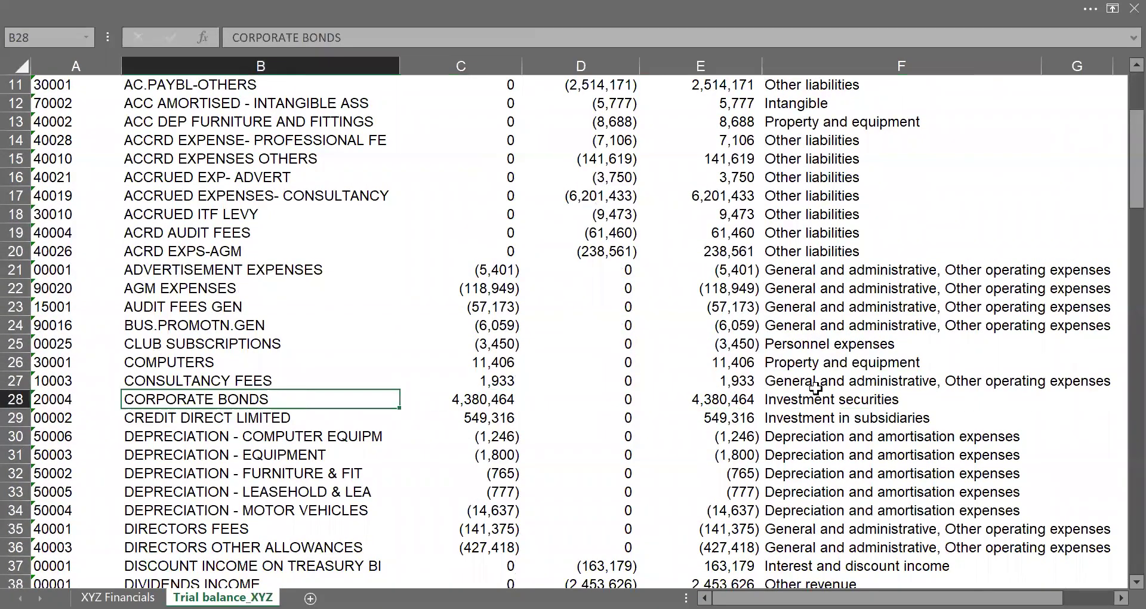
key(Right)
key(Right)
key(Right)
key(Right)
key(Right)
key(Down)
key(Down)
key(Down)
key(Down)
key(Down)
key(Down)
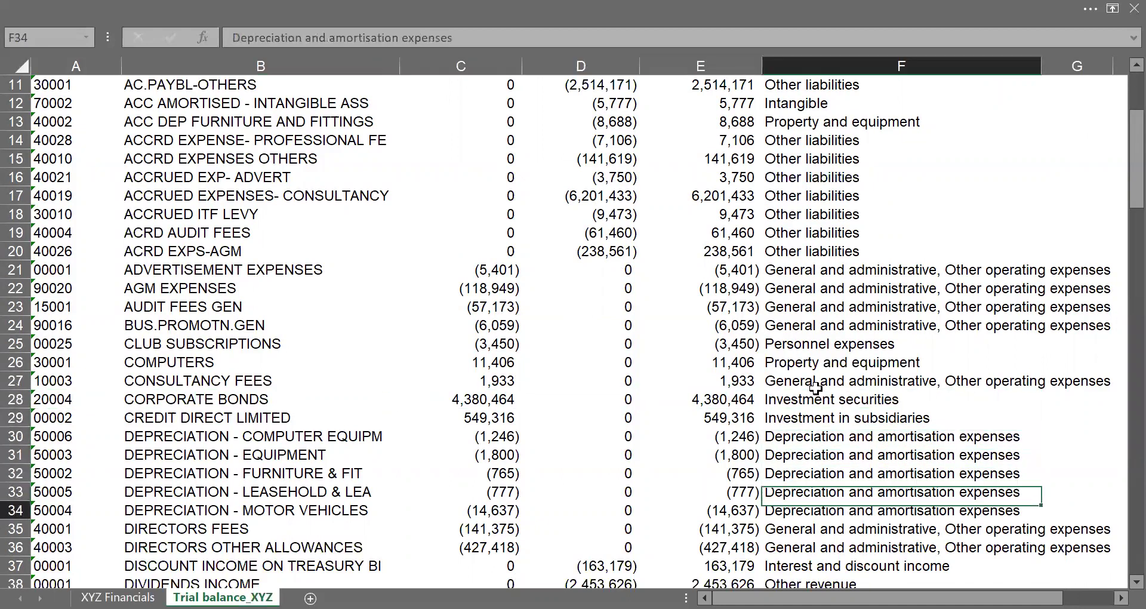
key(Down)
key(Down)
key(Down)
key(Down)
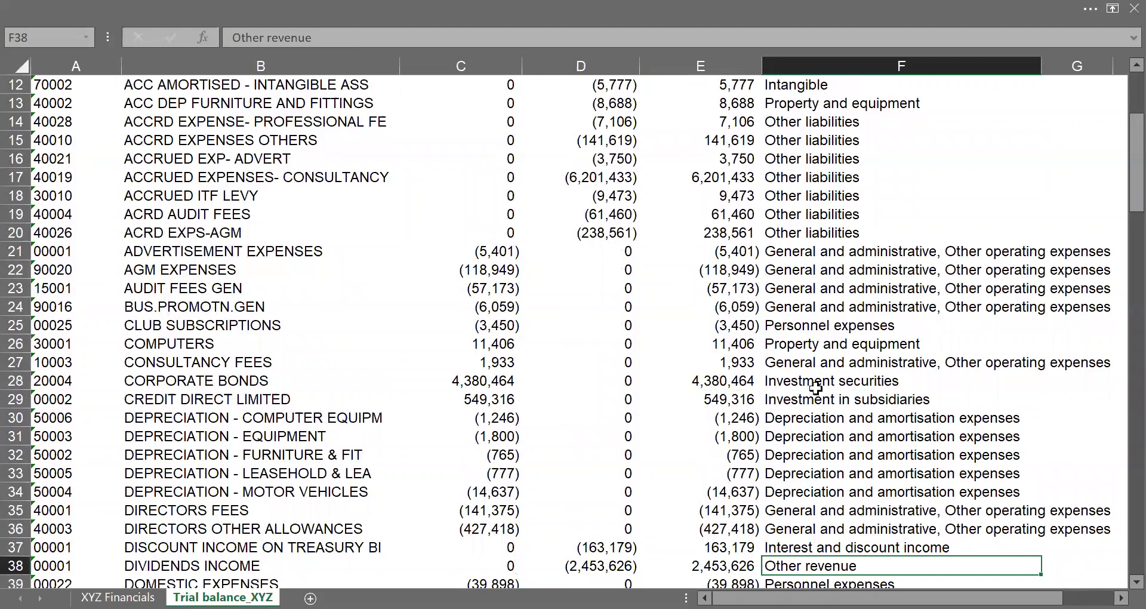
key(Down)
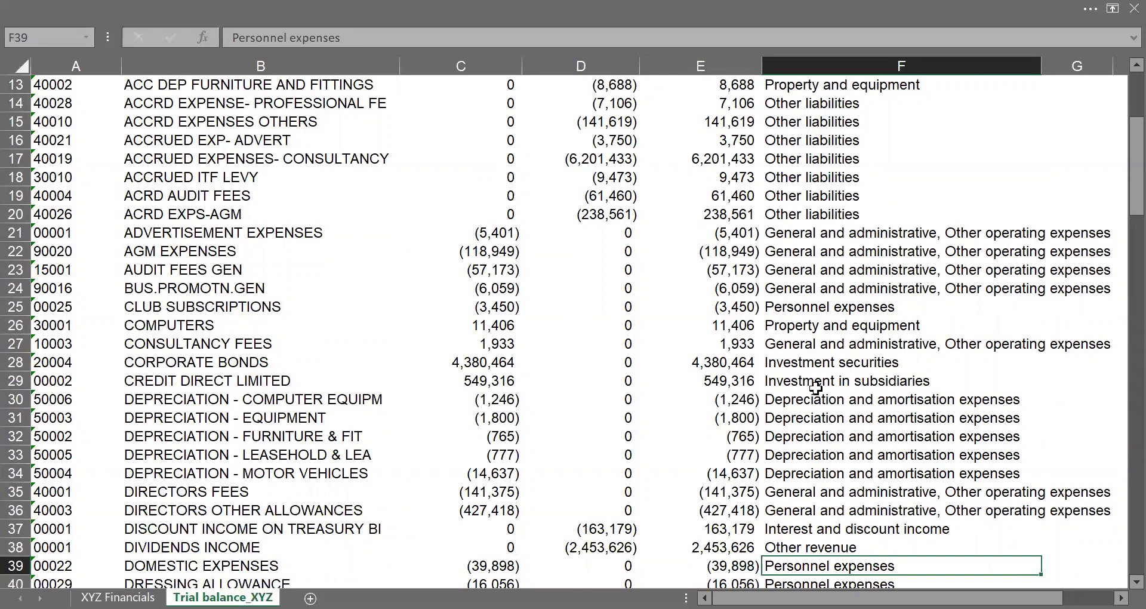
scroll(815, 388, up, 4)
click(118, 597)
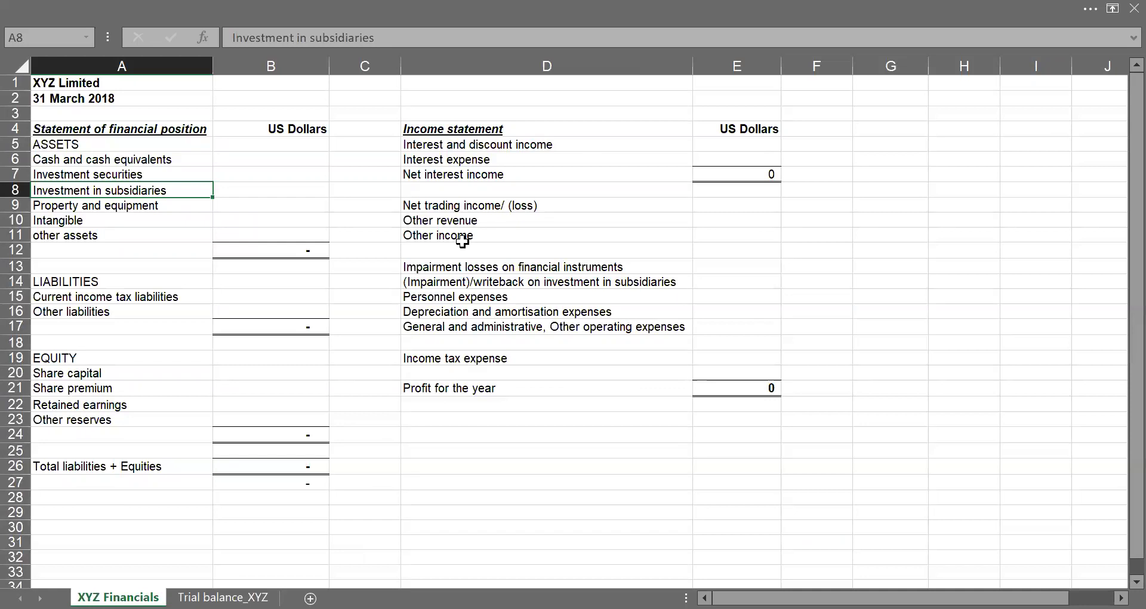
In B6, enter a SUMIFS totalling trial balance column E by FS Line column F for Cash and cash equivalents.
key(Up)
key(Up)
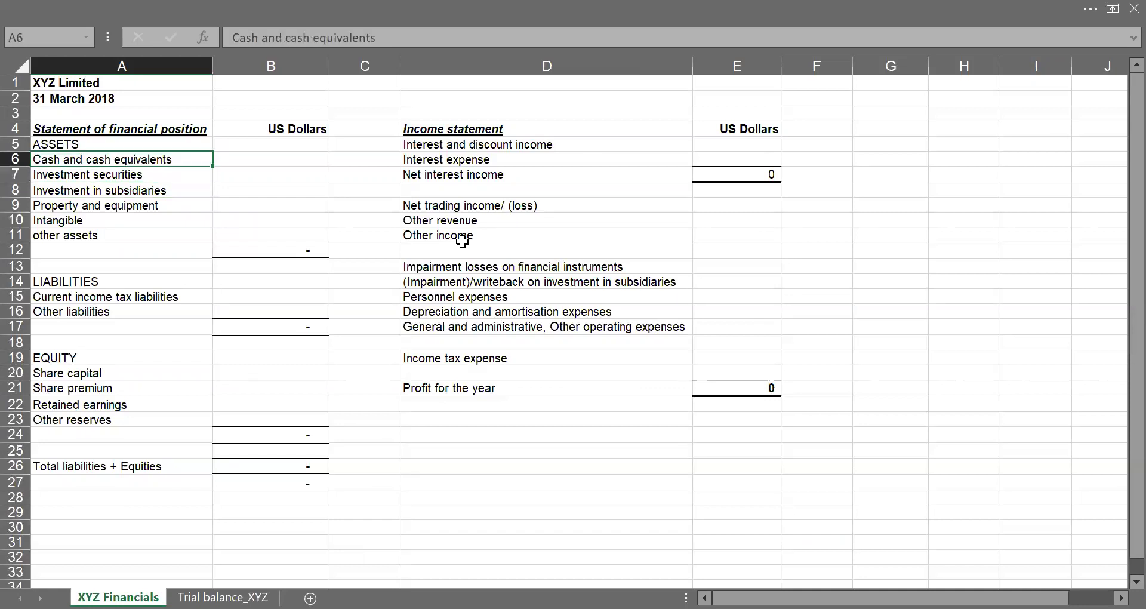
key(Right)
text(=s)
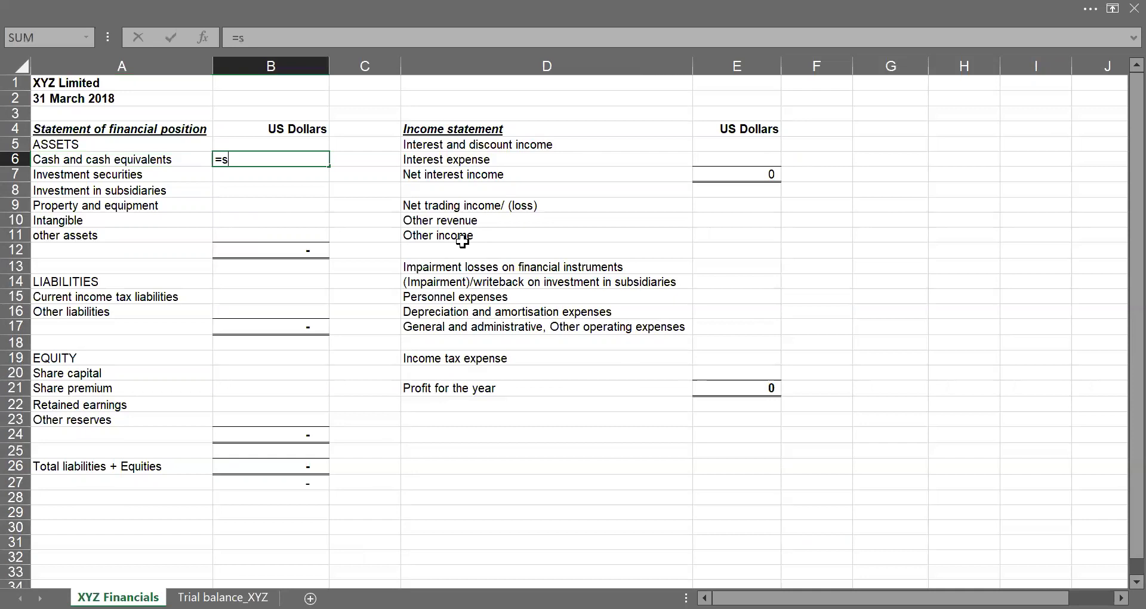
text(umifs)
key(Tab)
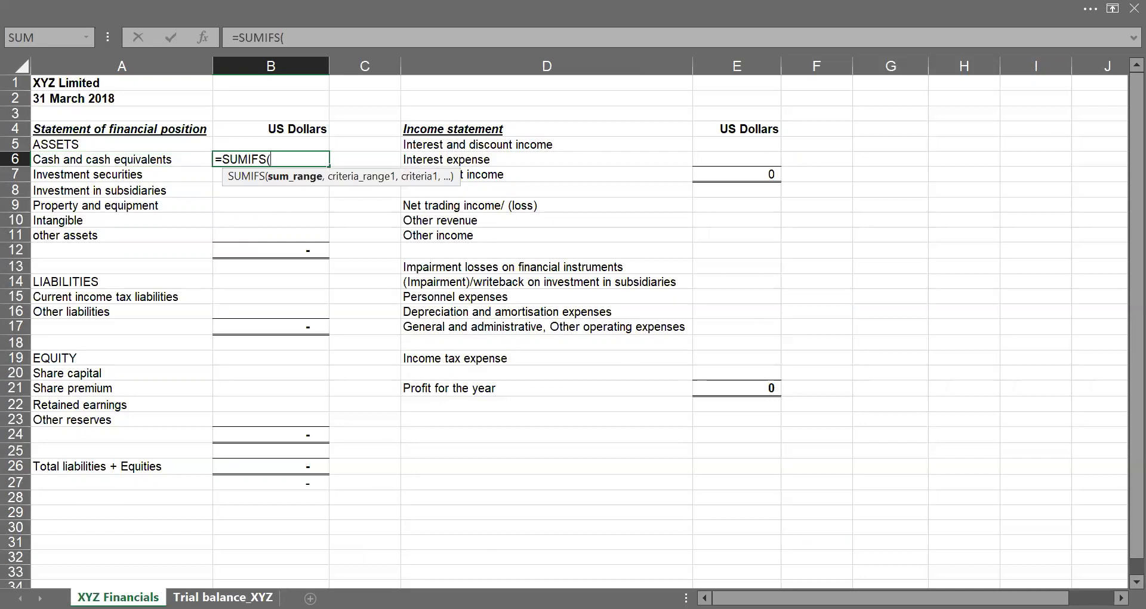
click(223, 597)
click(707, 67)
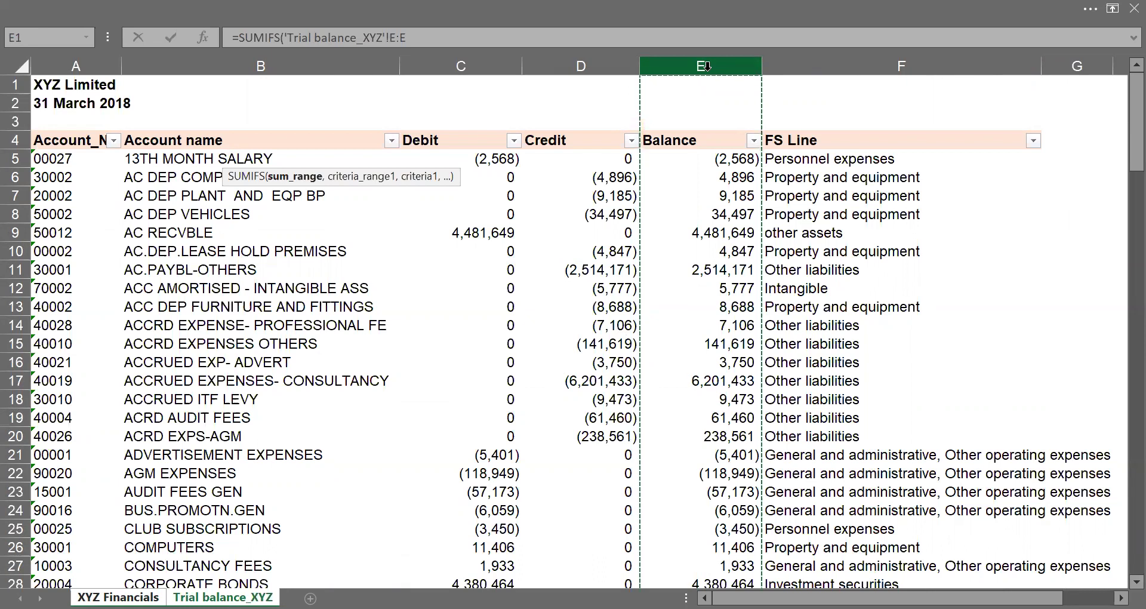
text(,)
click(823, 63)
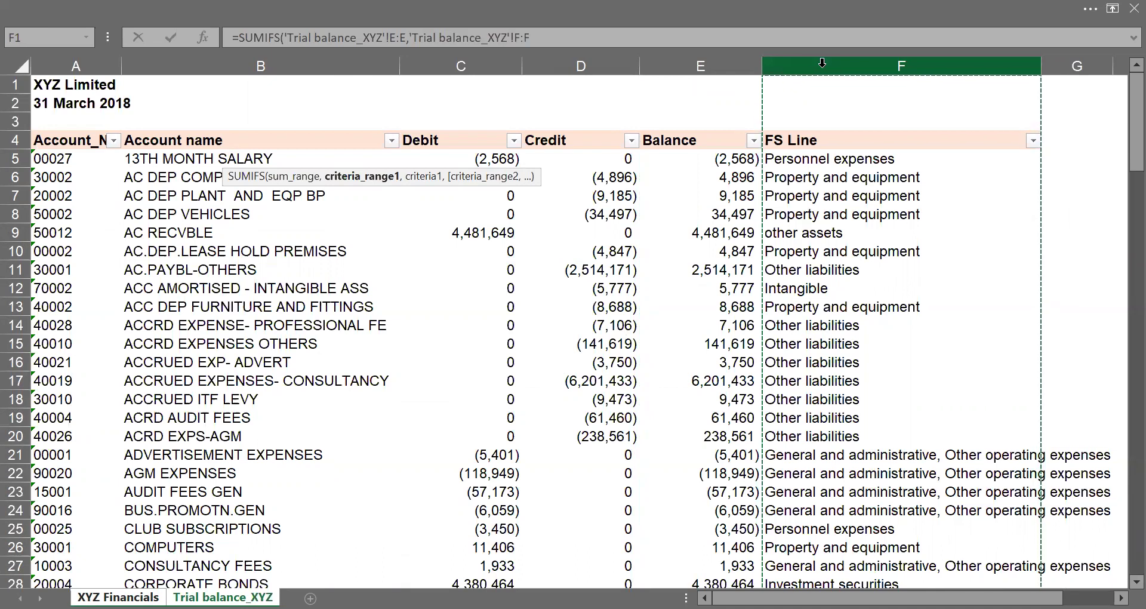
text(,)
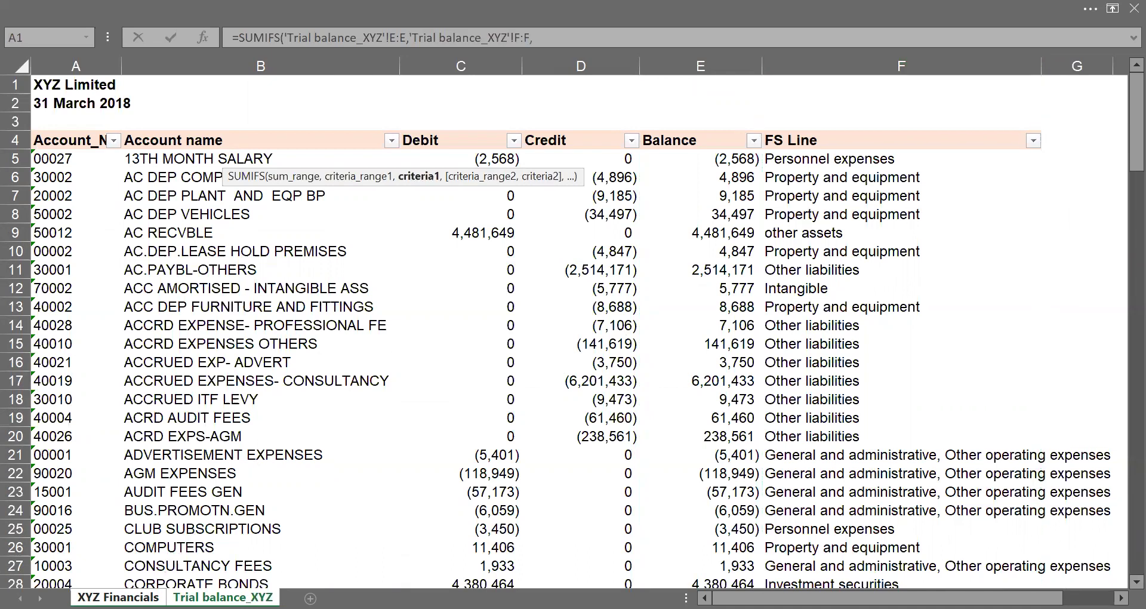
click(118, 597)
click(111, 168)
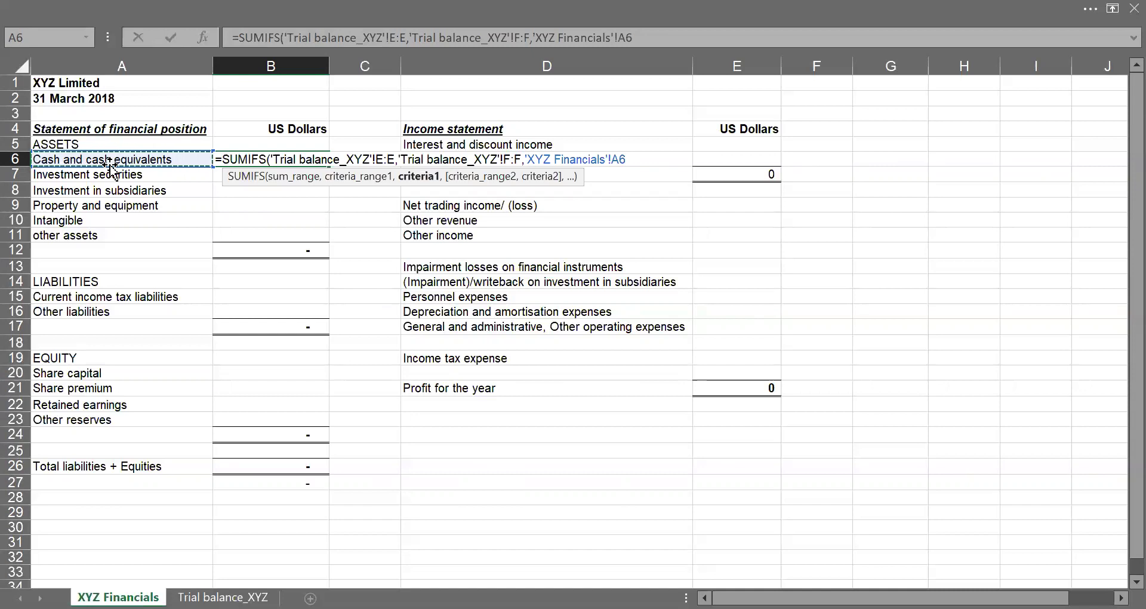
text())
key(Return)
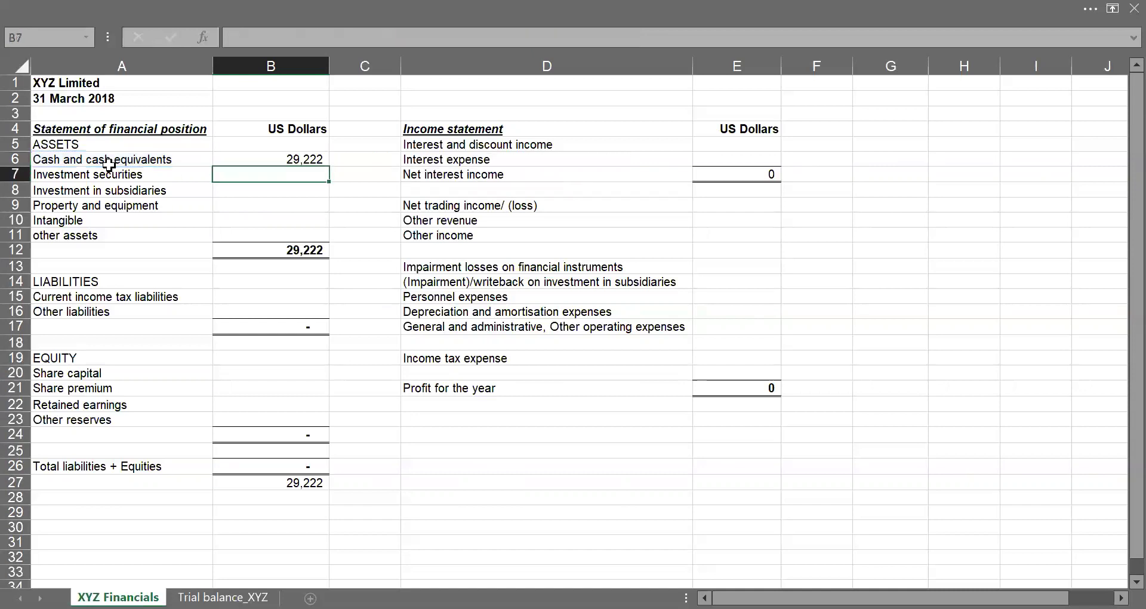
Fill the cash SUMIFS formula down through the remaining asset lines to B11.
key(Up)
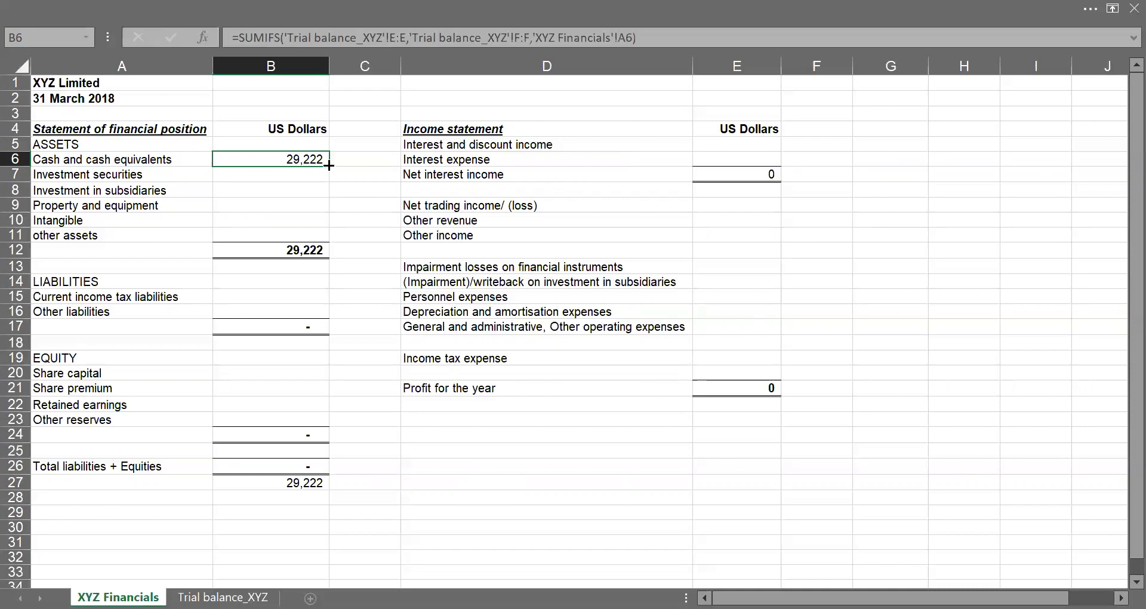
drag(328, 166, 322, 238)
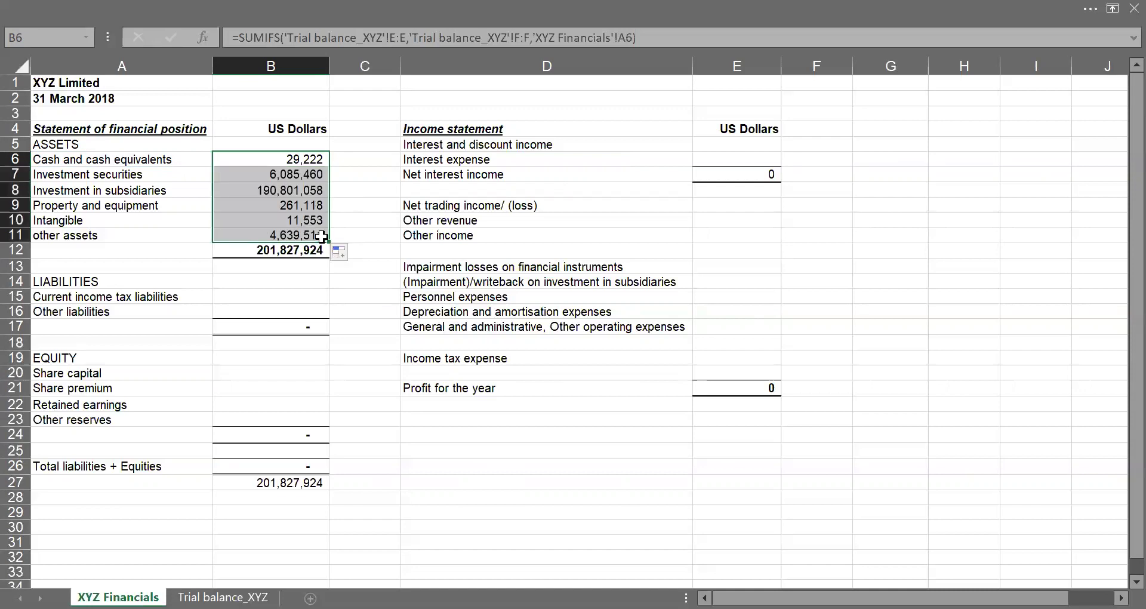
click(315, 179)
key(Down)
key(Down)
key(Down)
key(Down)
key(Down)
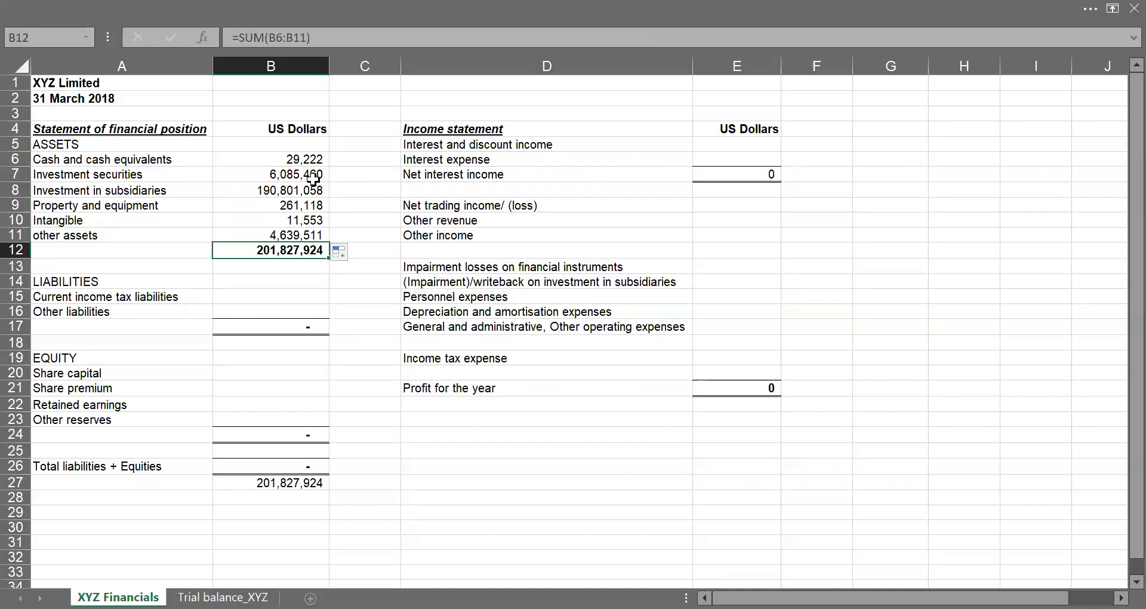
In B15, enter =SUMIFS('Trial balance_XYZ'!E:E,'Trial balance_XYZ'!F:F,A15) for Current income tax liabilities.
key(Down)
key(Down)
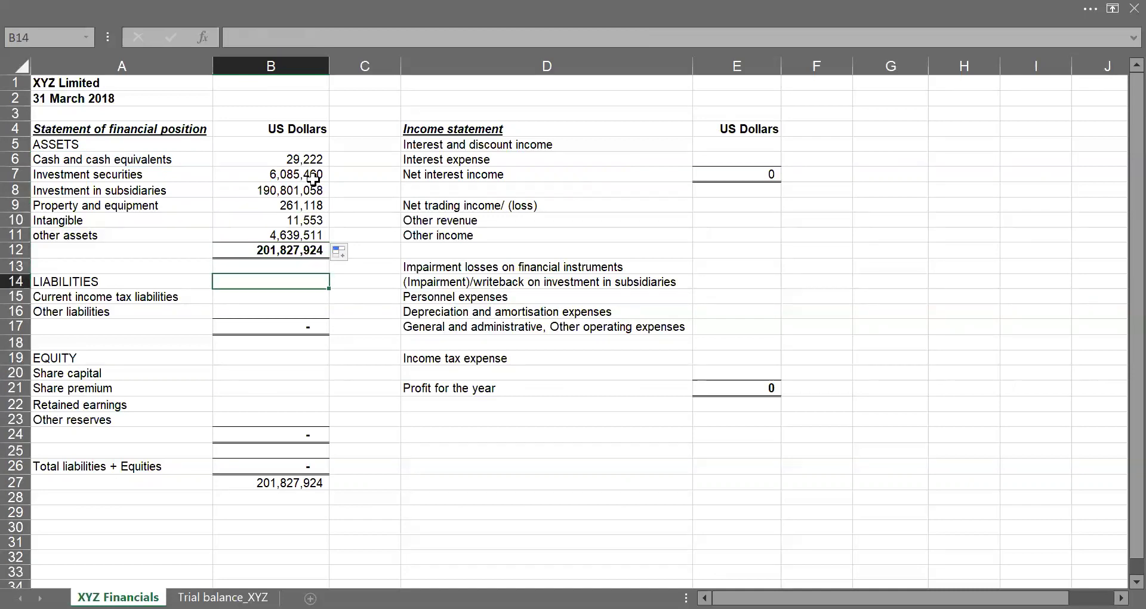
key(Down)
text(=s)
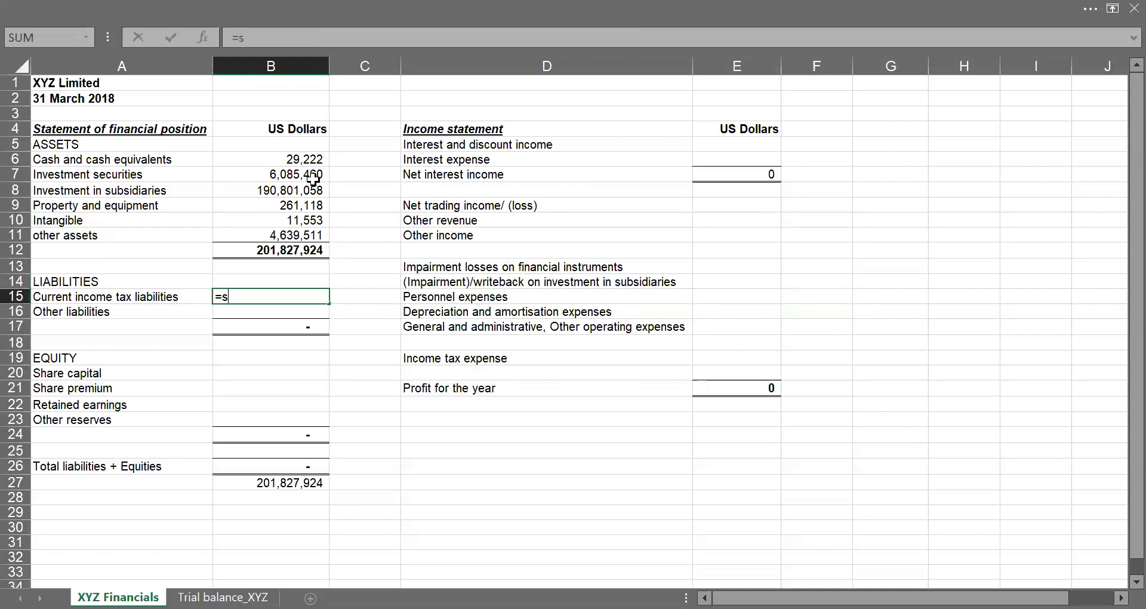
text(umifs()
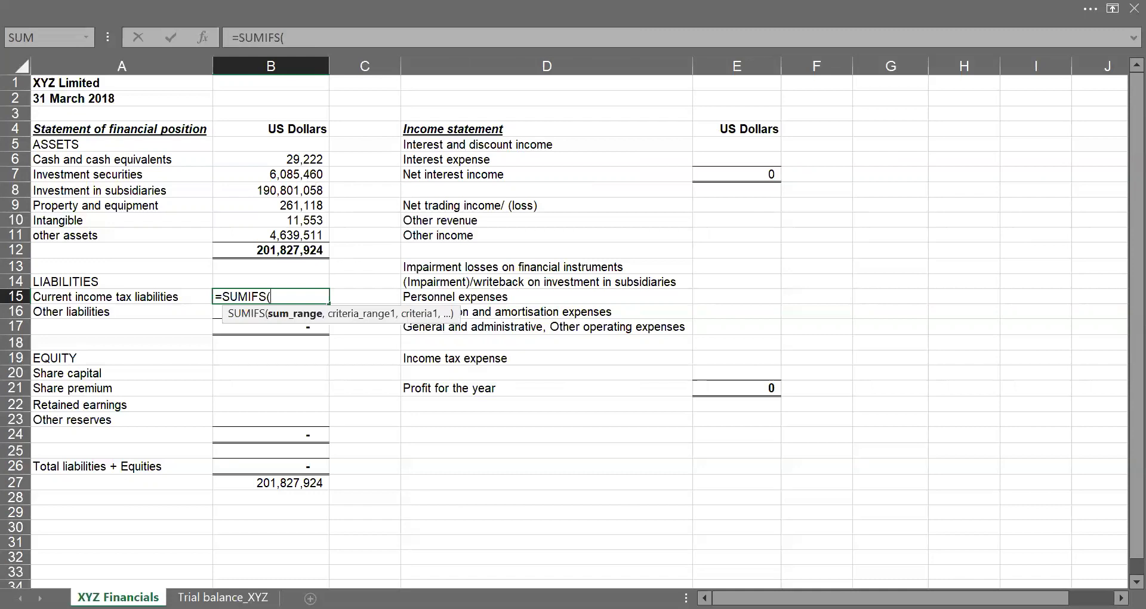
click(223, 597)
click(683, 64)
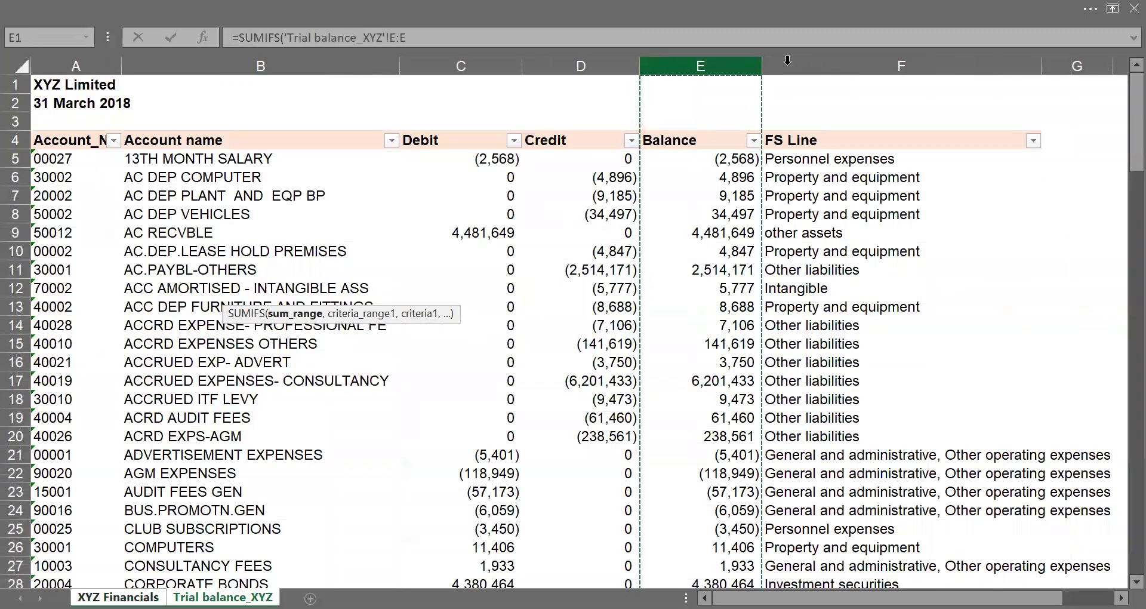
text(,)
click(829, 64)
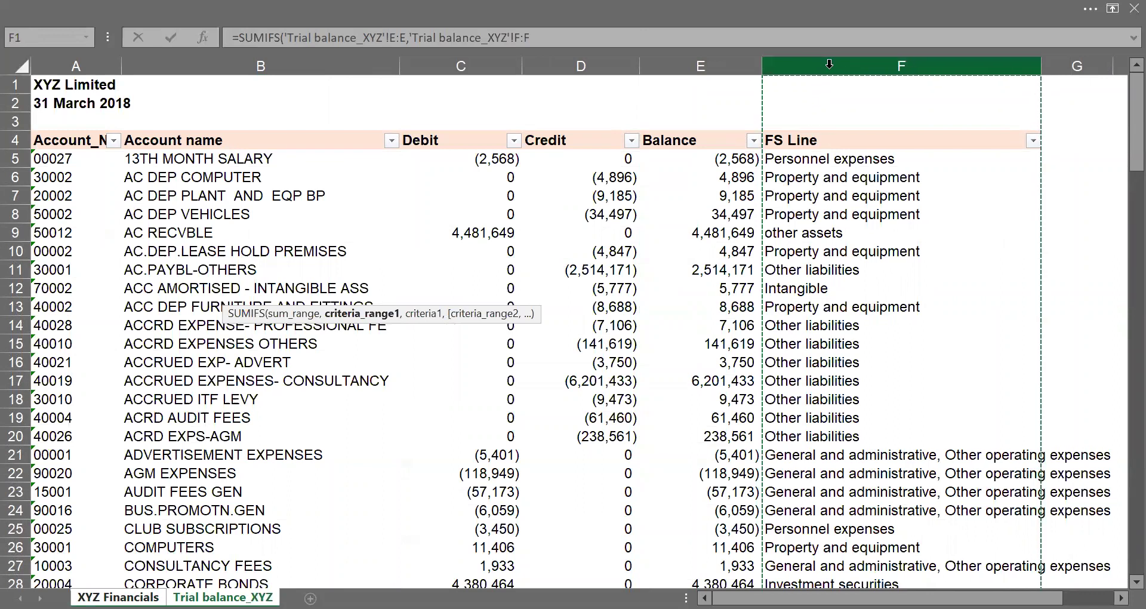
text(,)
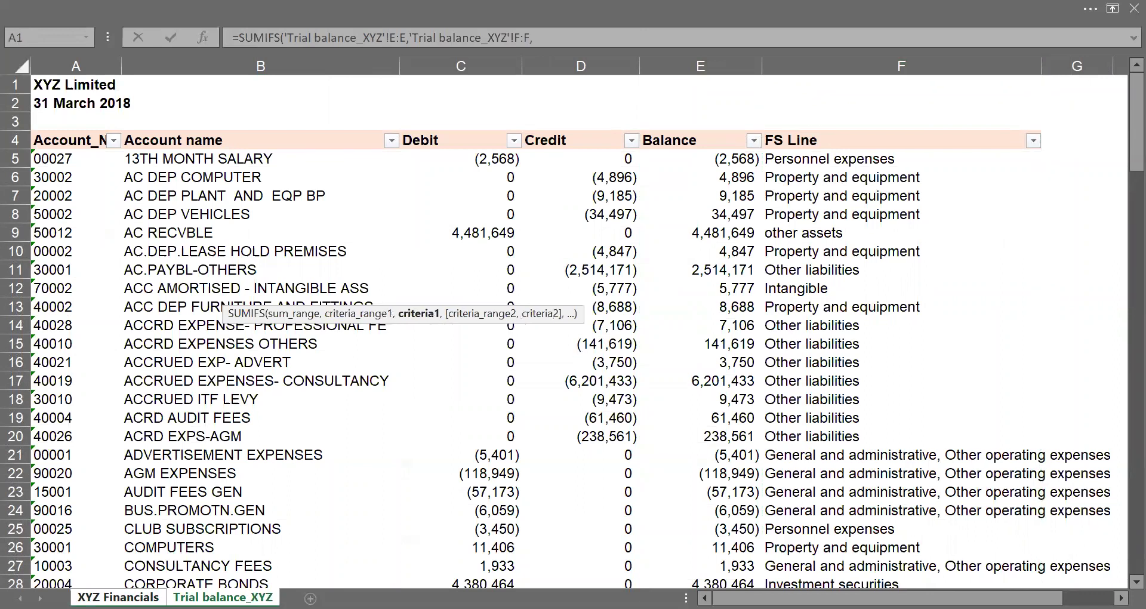
click(118, 597)
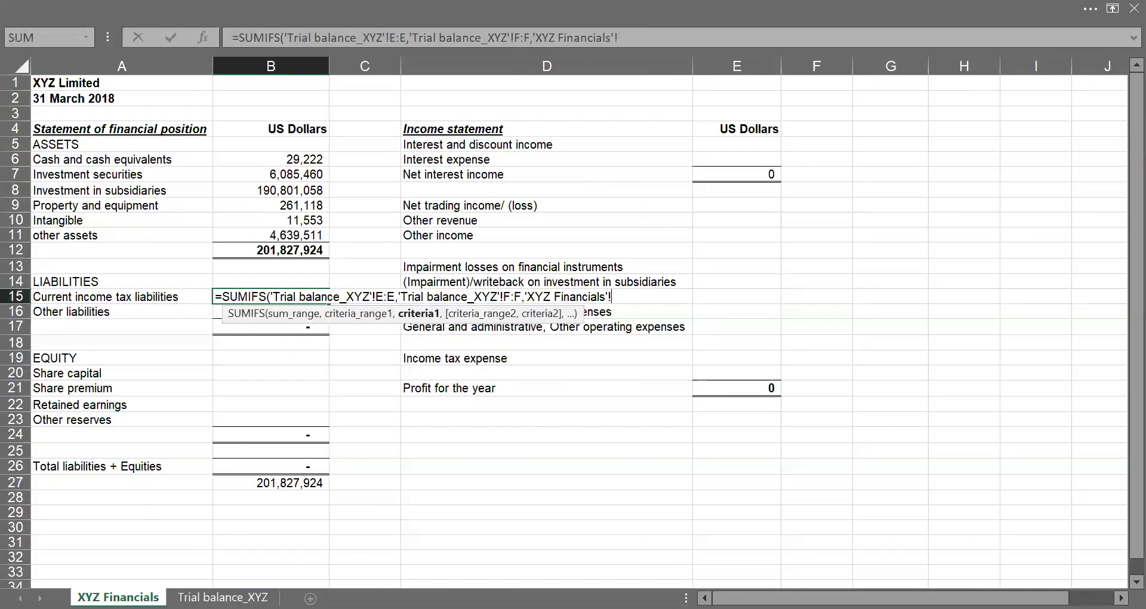
click(123, 296)
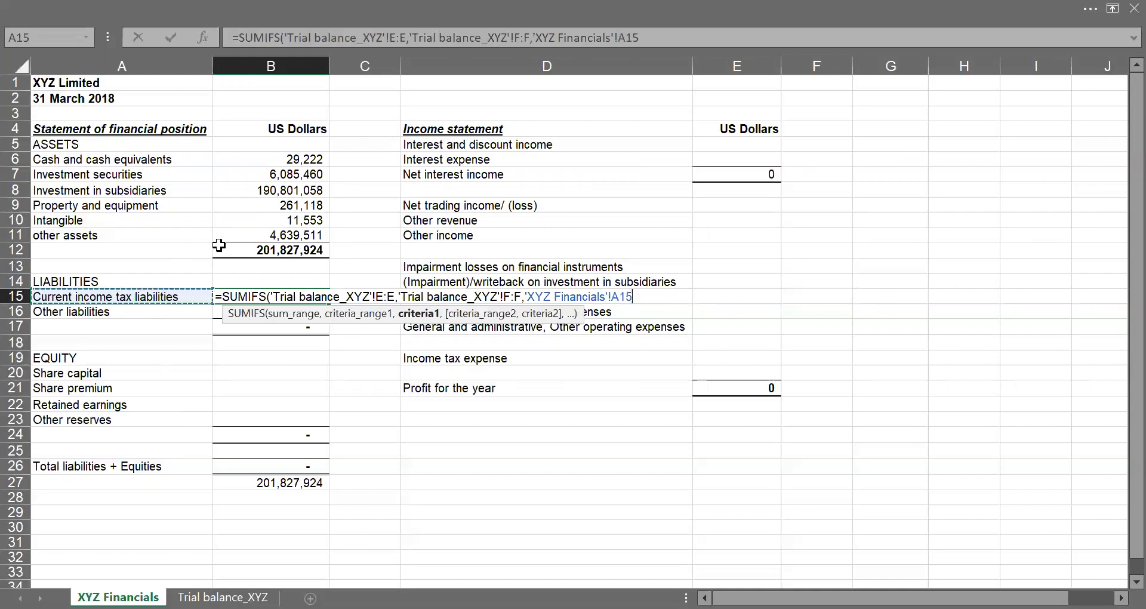
key(ctrl+Return)
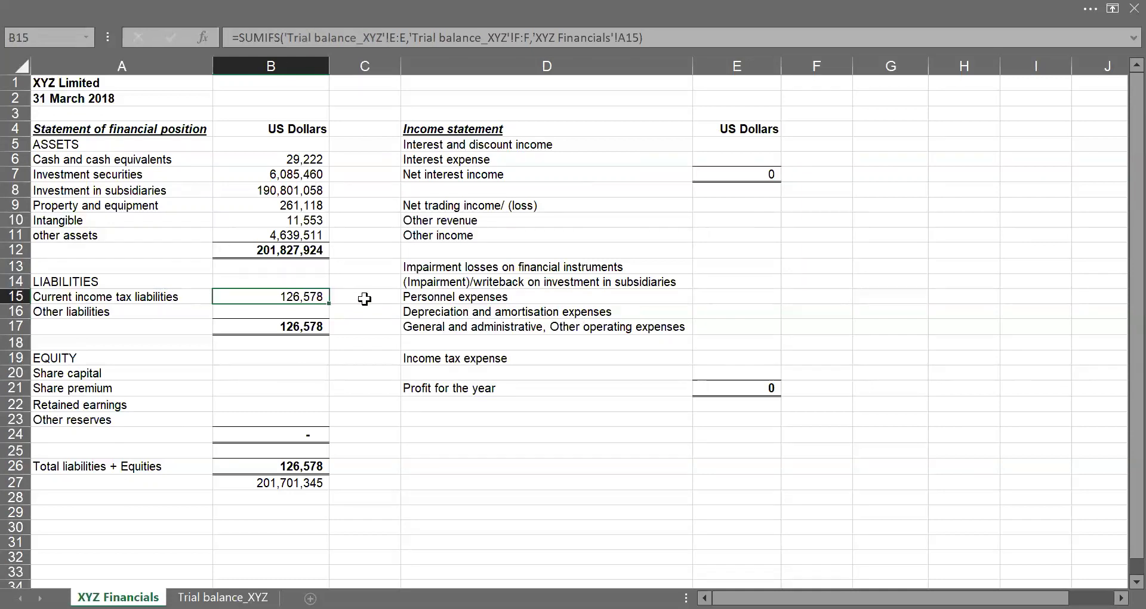
Copy the liabilities formula down to Other liabilities in B16 and check the 9,316,472 total.
drag(330, 307, 329, 316)
click(310, 327)
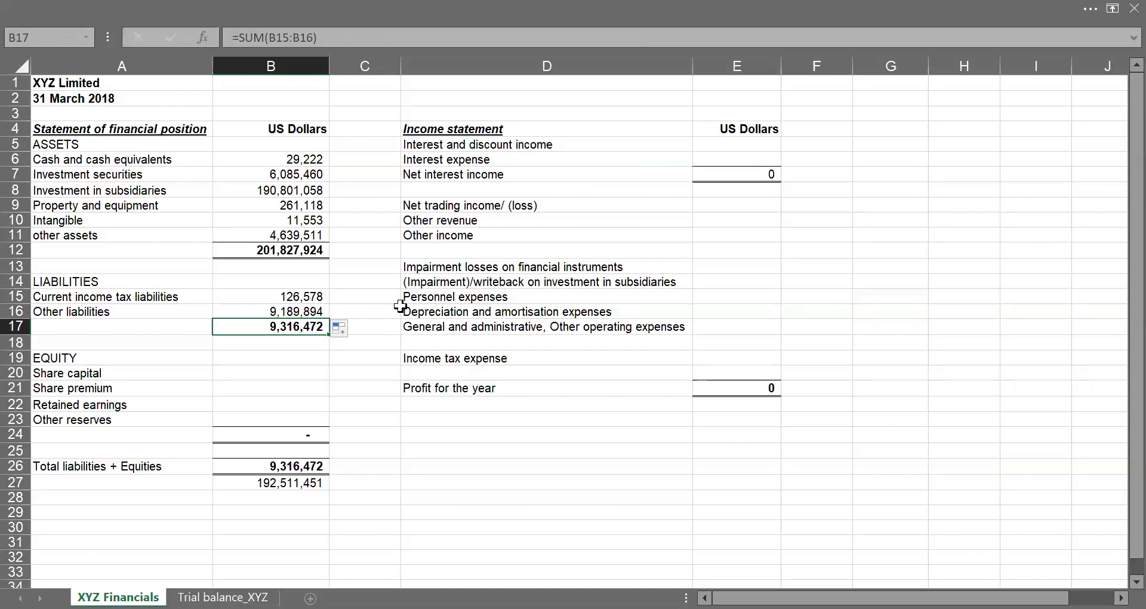
key(Down)
key(Down)
key(Down)
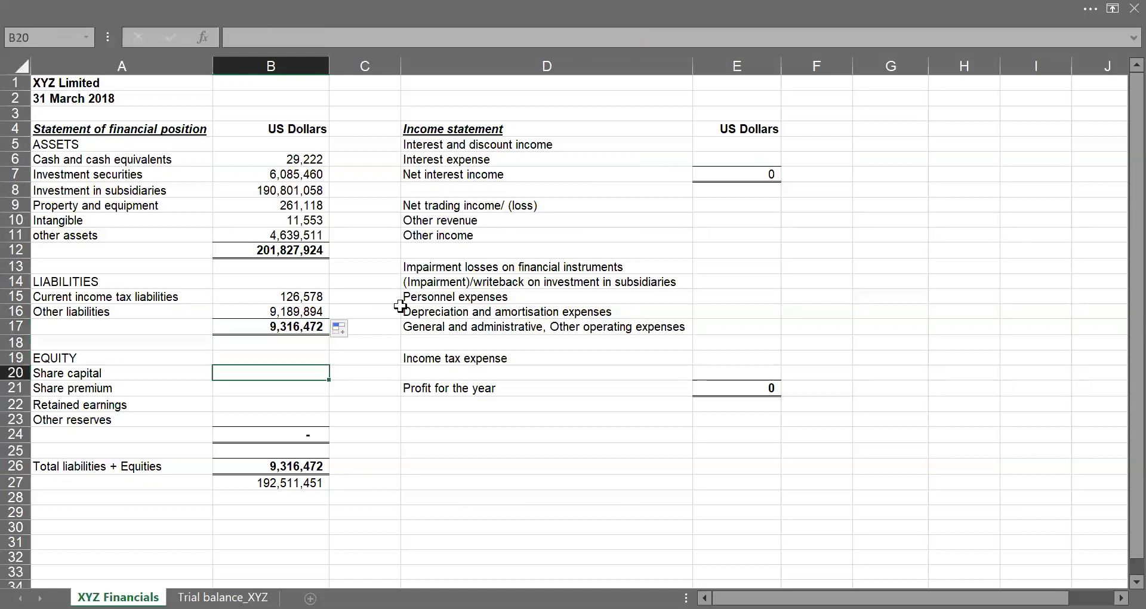
In B20, enter =SUMIFS('Trial balance_XYZ'!E:E,'Trial balance_XYZ'!F:F,A20) to get Share capital of 14,852,033.
text(=s)
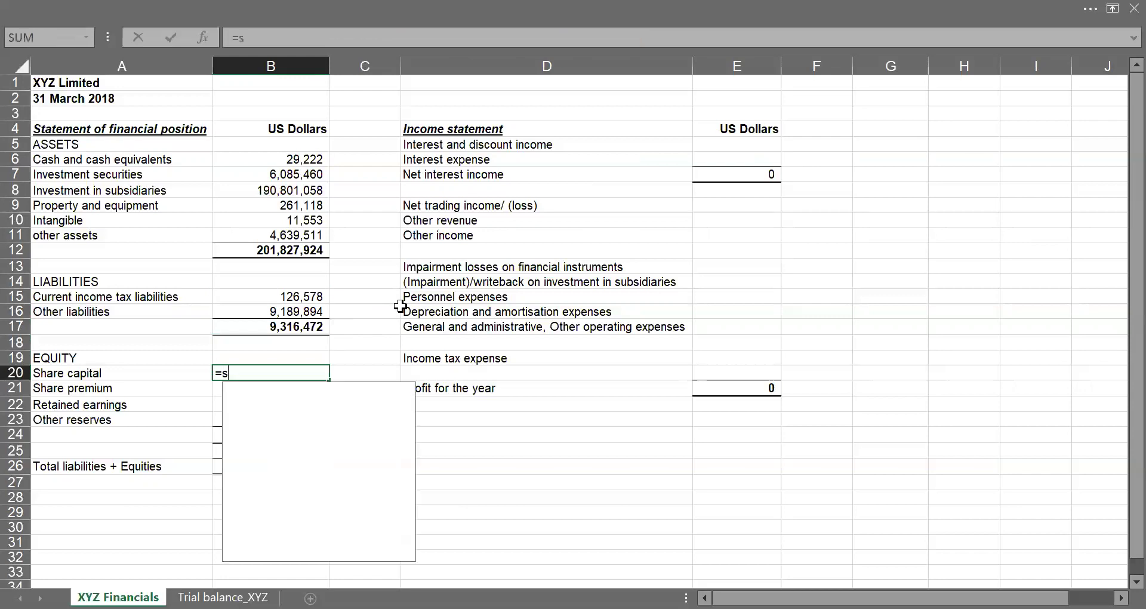
text(umifs)
key(Tab)
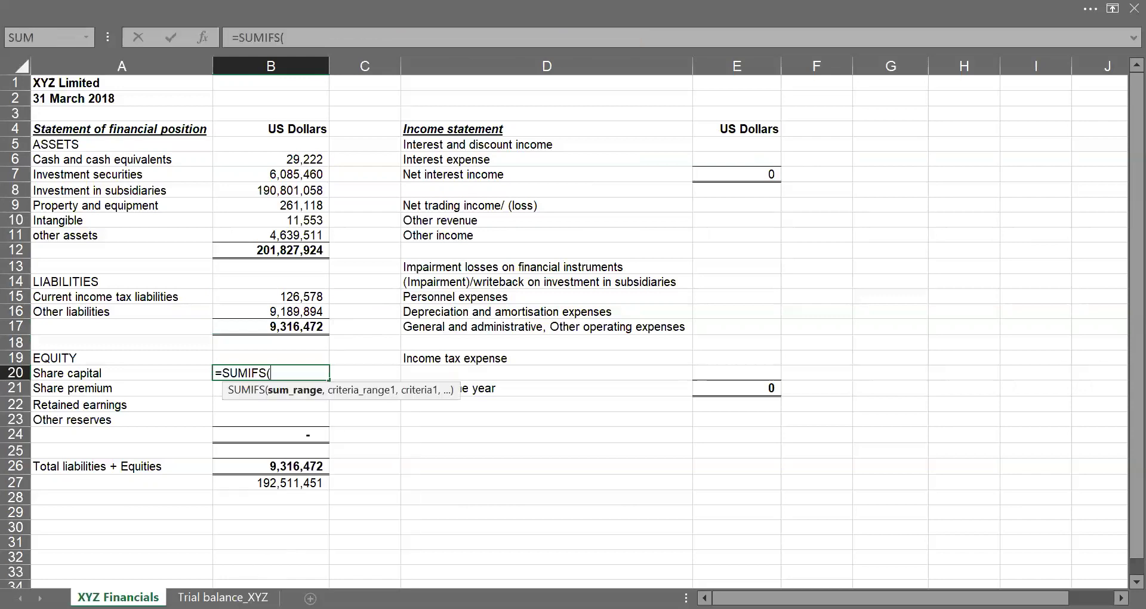
click(222, 597)
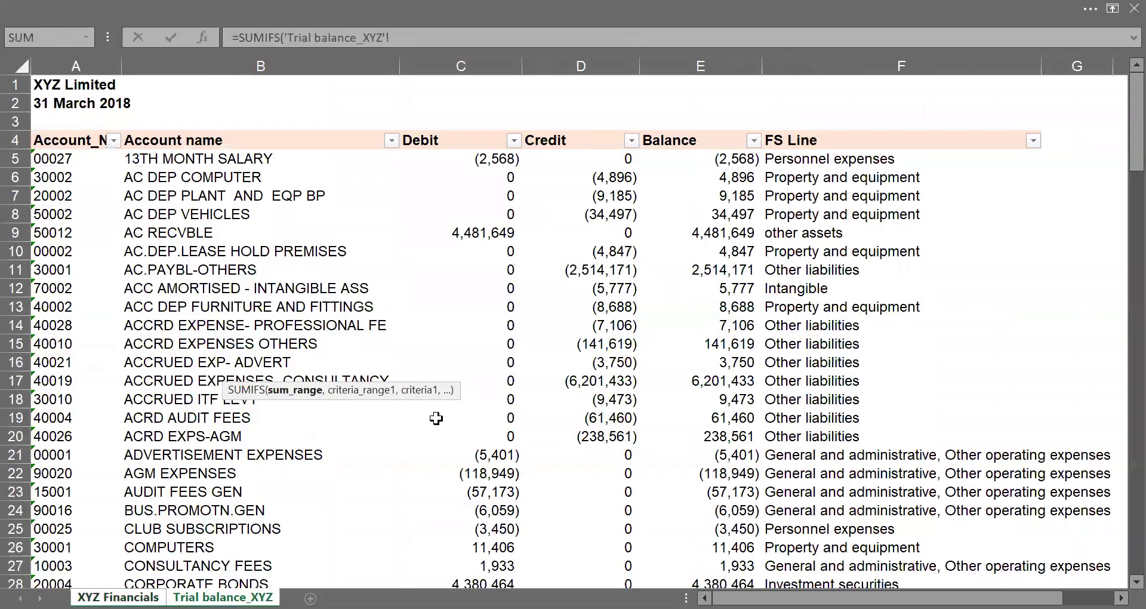
click(676, 60)
text(,)
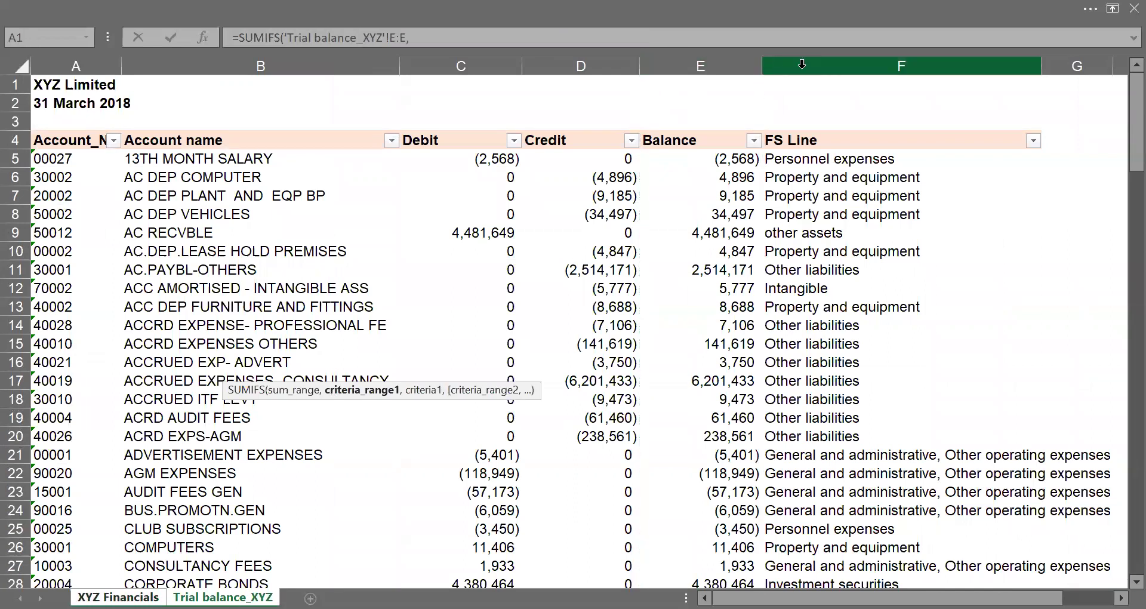
click(802, 64)
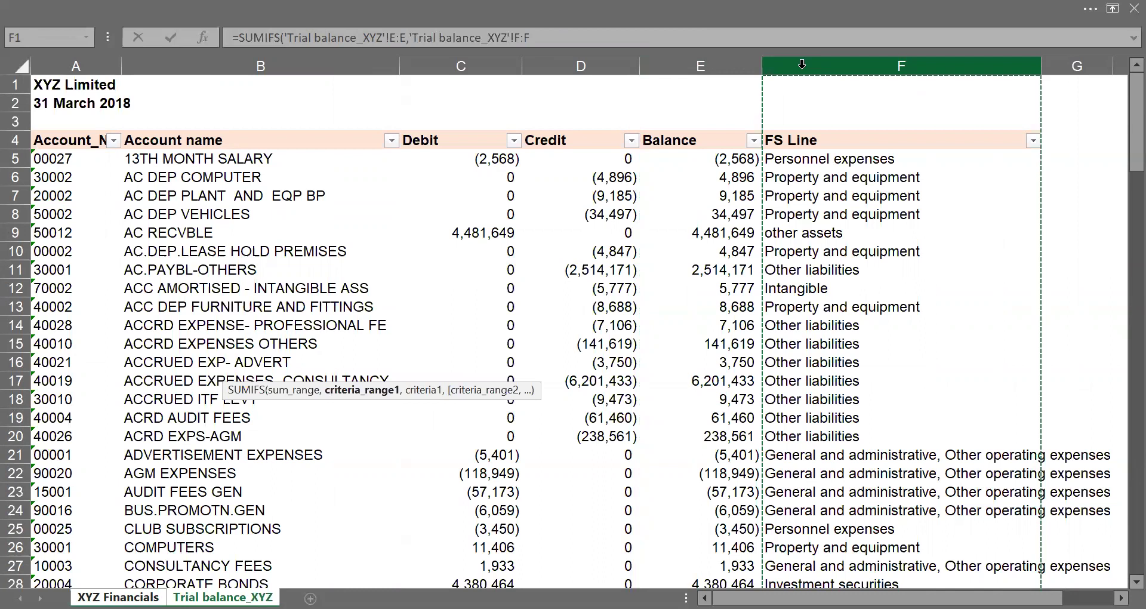
text(,)
click(118, 597)
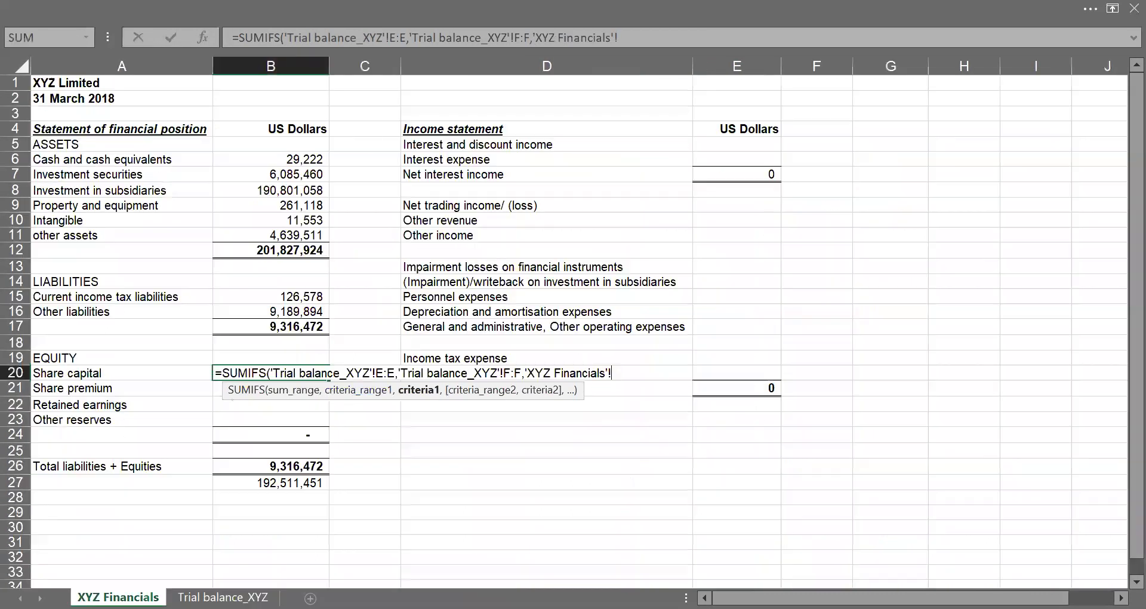
click(98, 374)
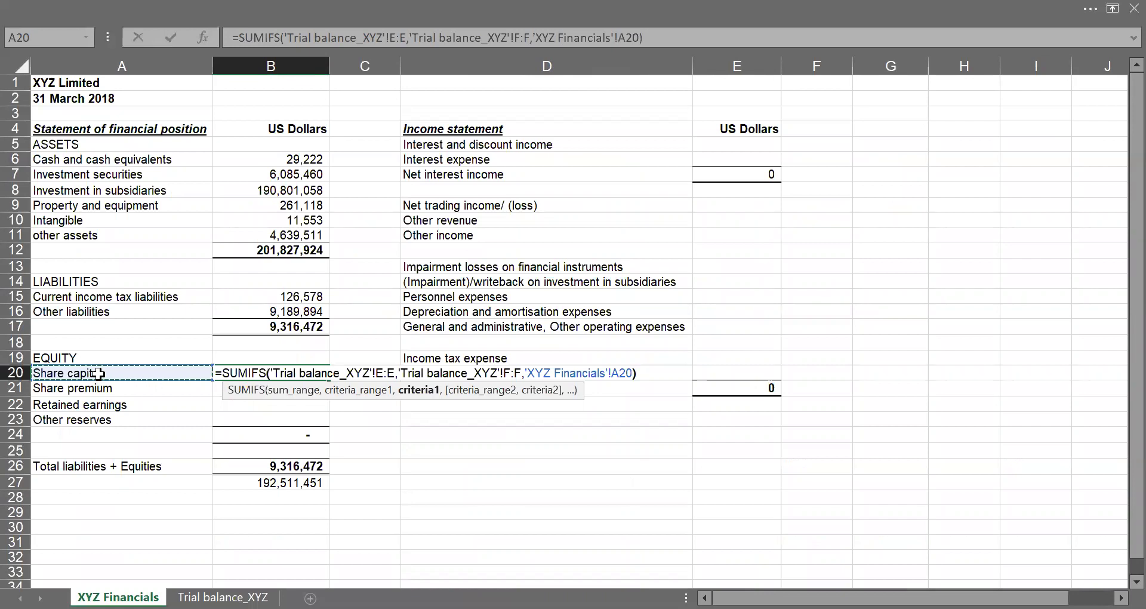
key(Return)
key(Up)
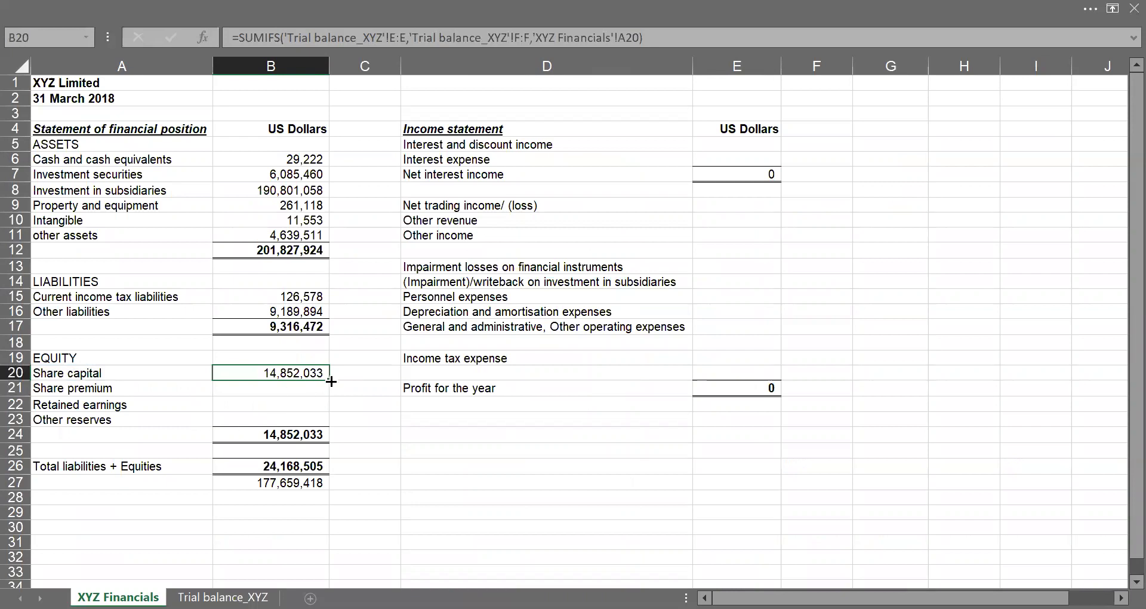
Copy the Share capital formula down to Other reserves in B23 and verify equity totals 192,511,451.
drag(331, 381, 332, 421)
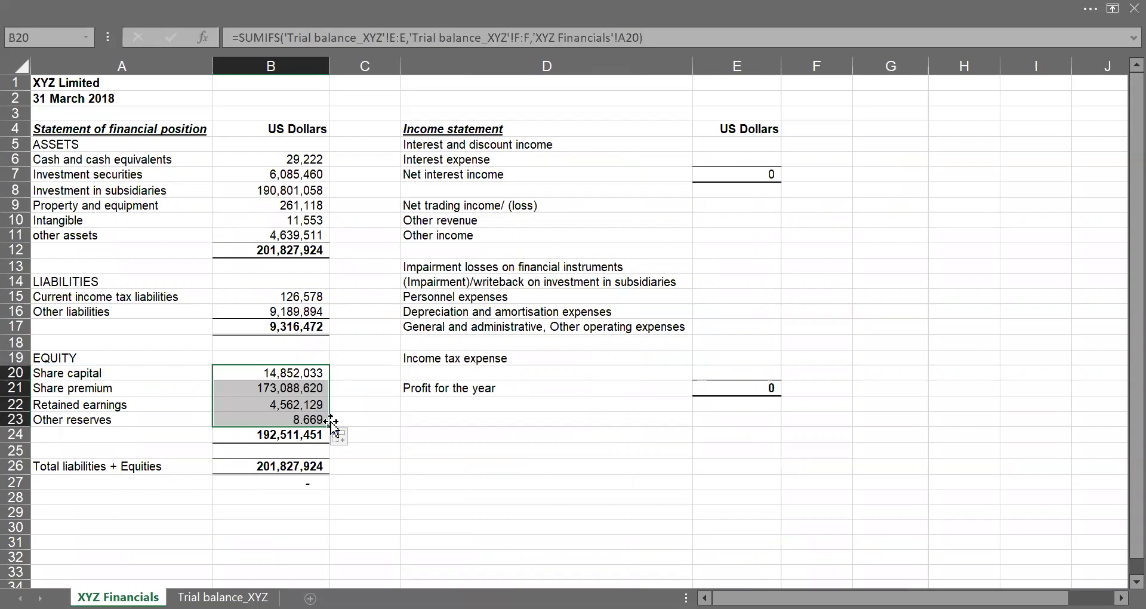
click(296, 416)
key(Up)
key(Up)
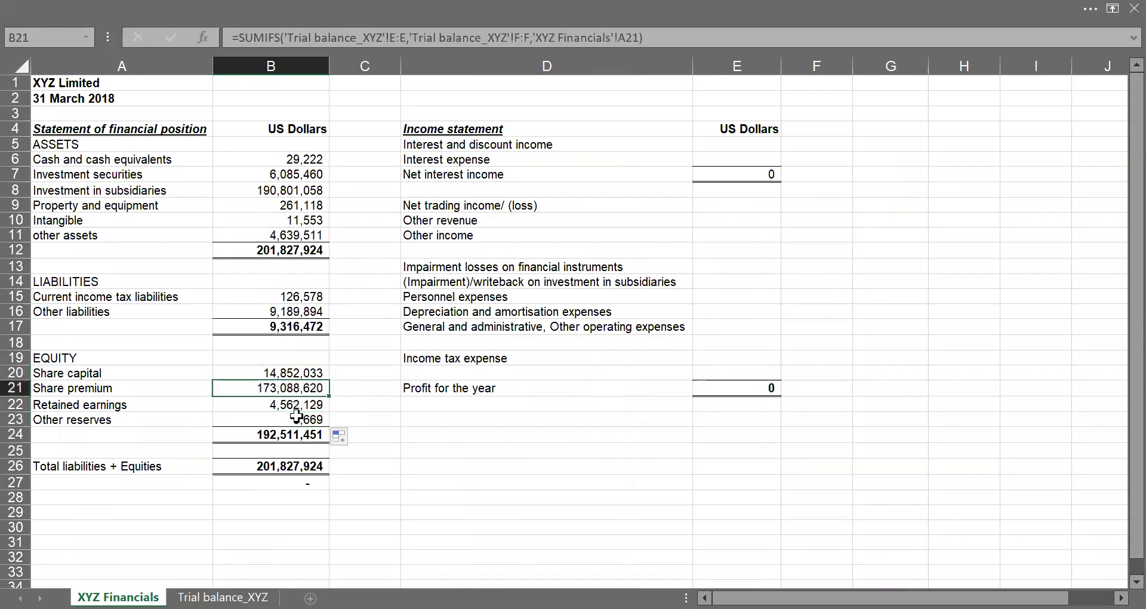
key(Down)
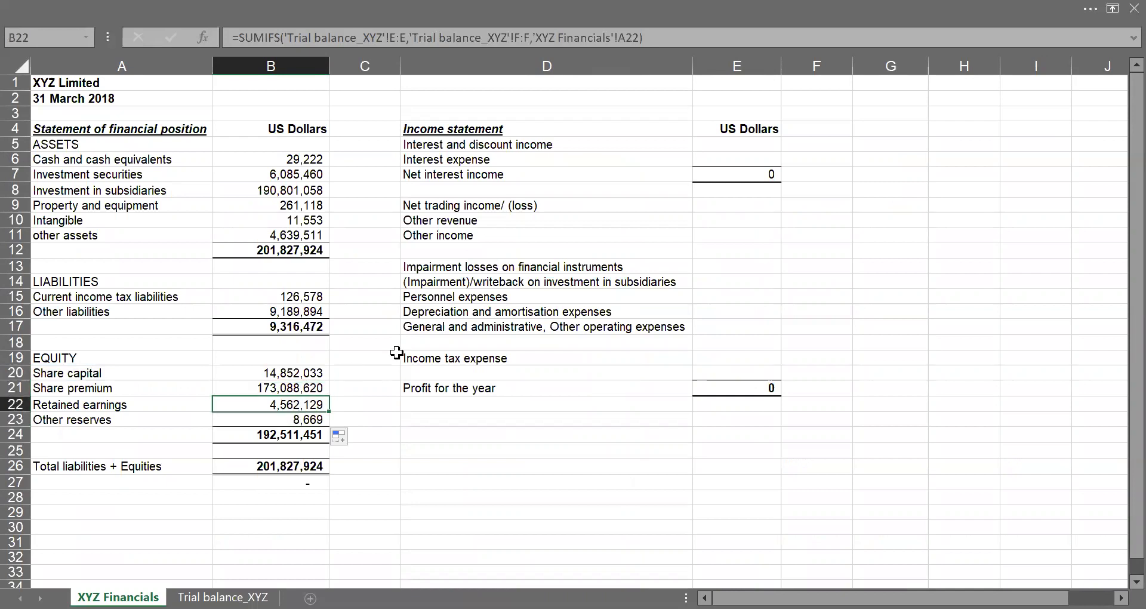
key(Down)
key(Down)
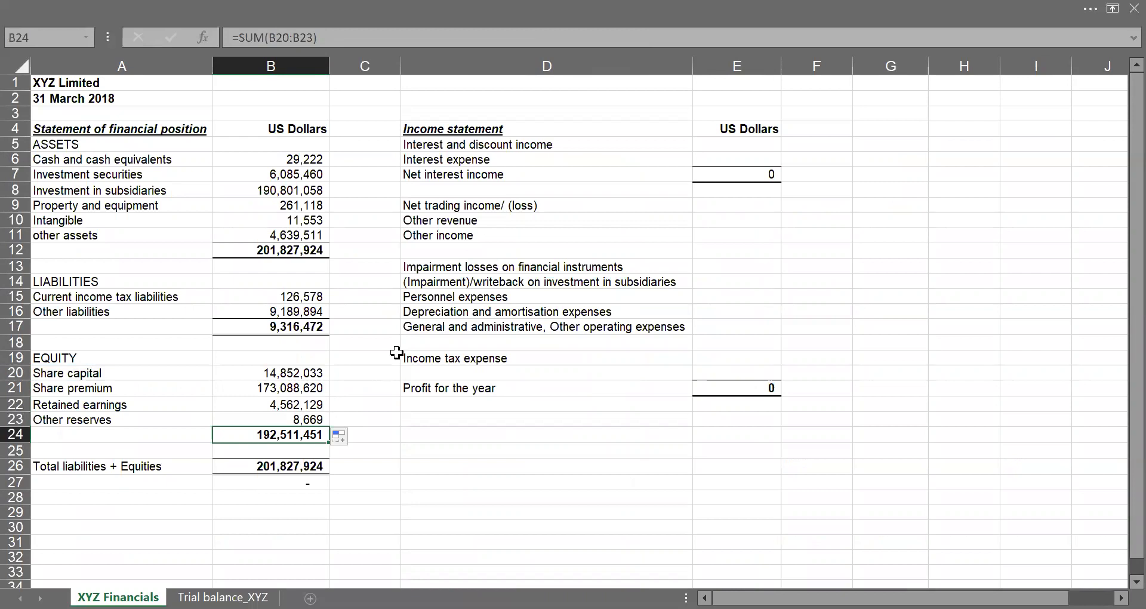
key(Down)
key(Down)
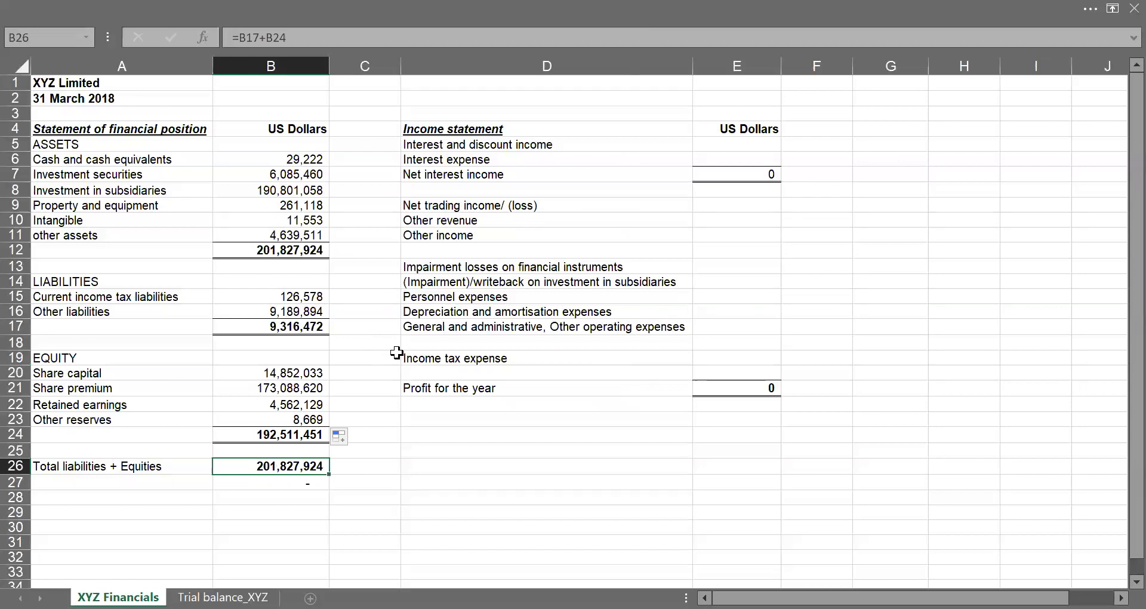
Add an italic 'Check' label in A27 and confirm B27's =B12-B26 returns zero.
key(Down)
key(Left)
text(Check)
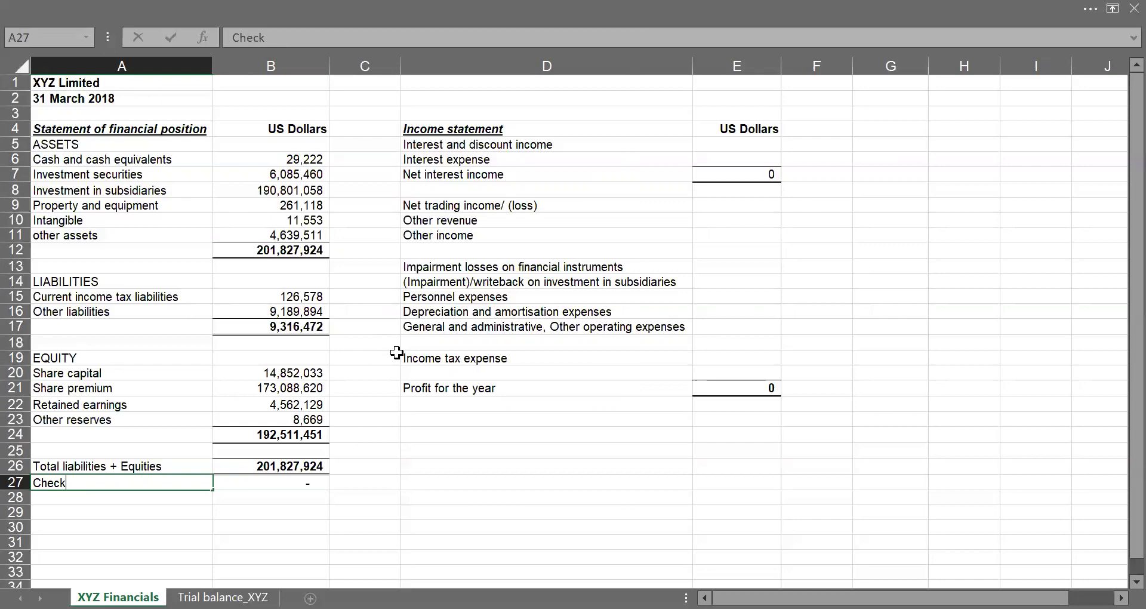
key(ctrl+Return)
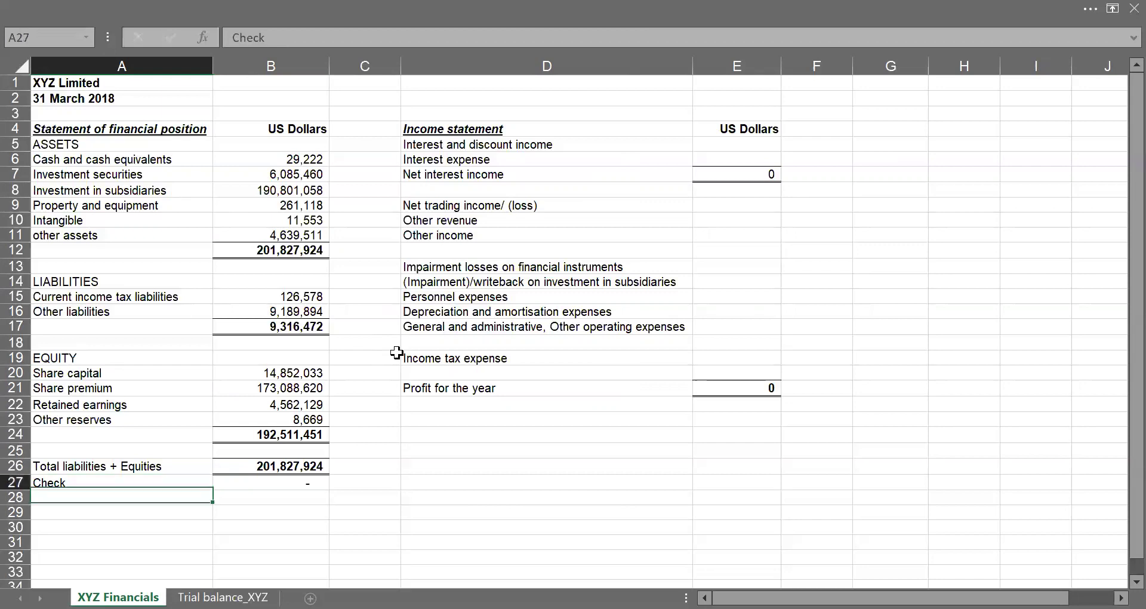
key(ctrl+i)
key(Right)
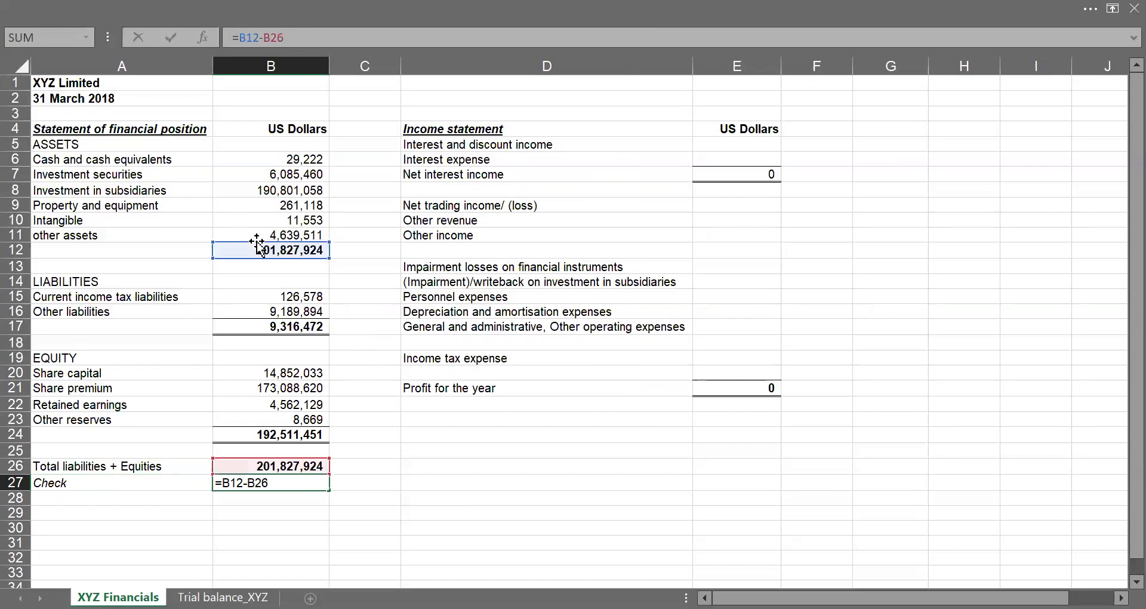
key(F2)
key(Return)
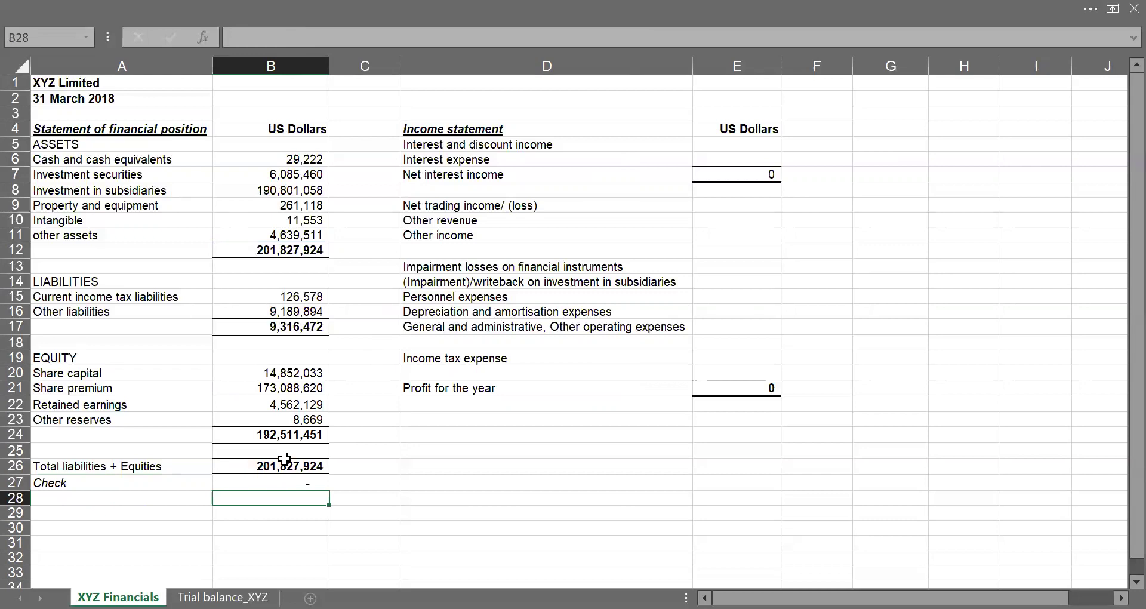
In E5, enter a SUMIFS on trial balance columns E and F for Interest and discount income, giving 641,412.
click(760, 150)
text(=s)
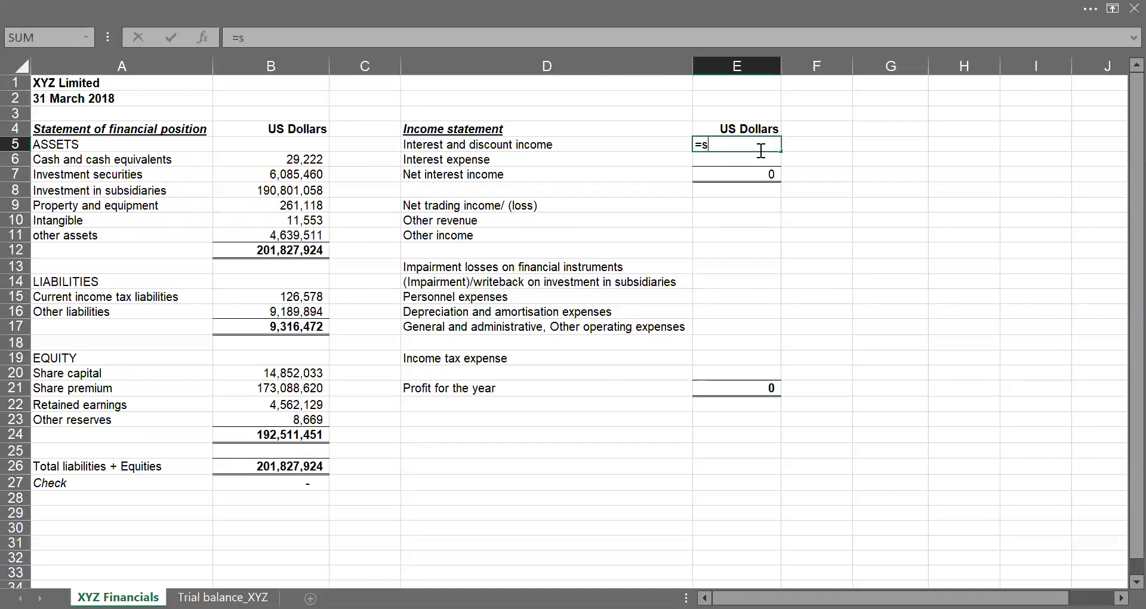
text(umifs)
key(Tab)
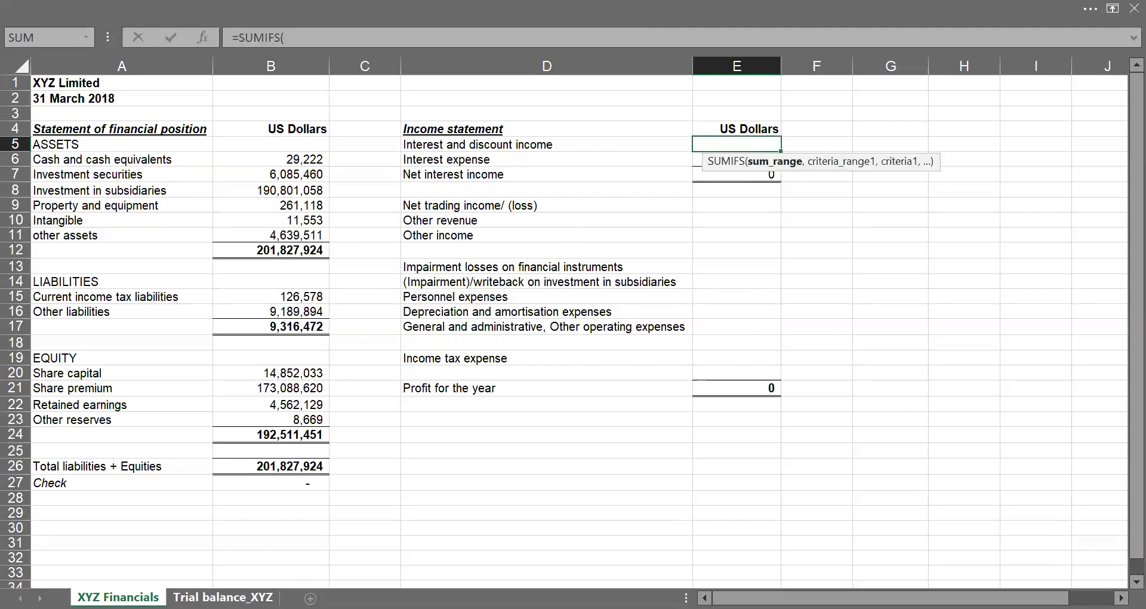
click(223, 597)
click(693, 63)
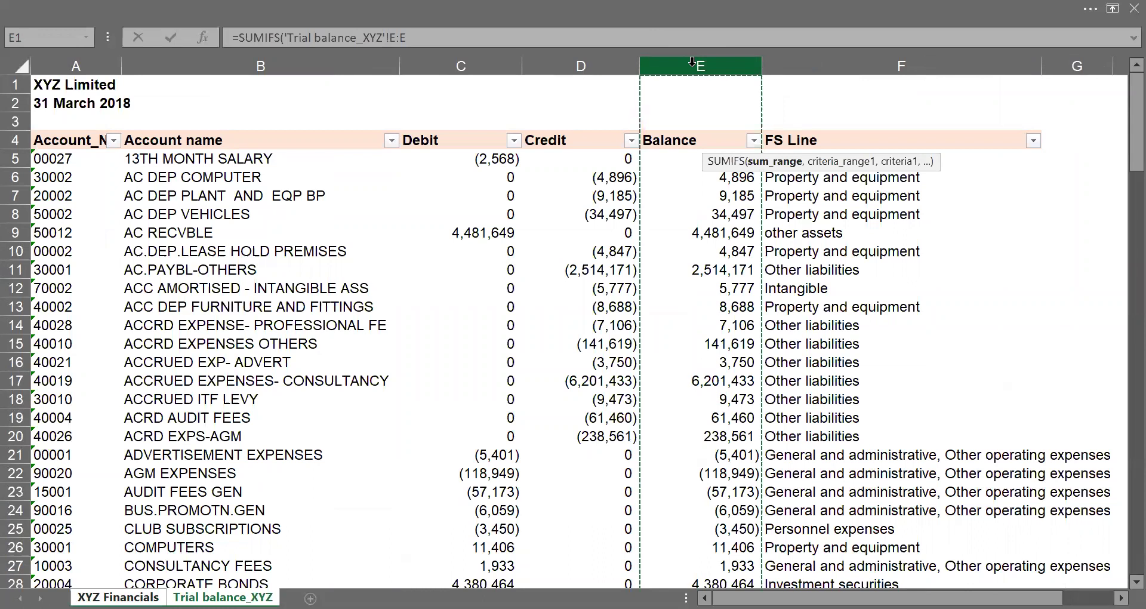
text(,)
click(812, 63)
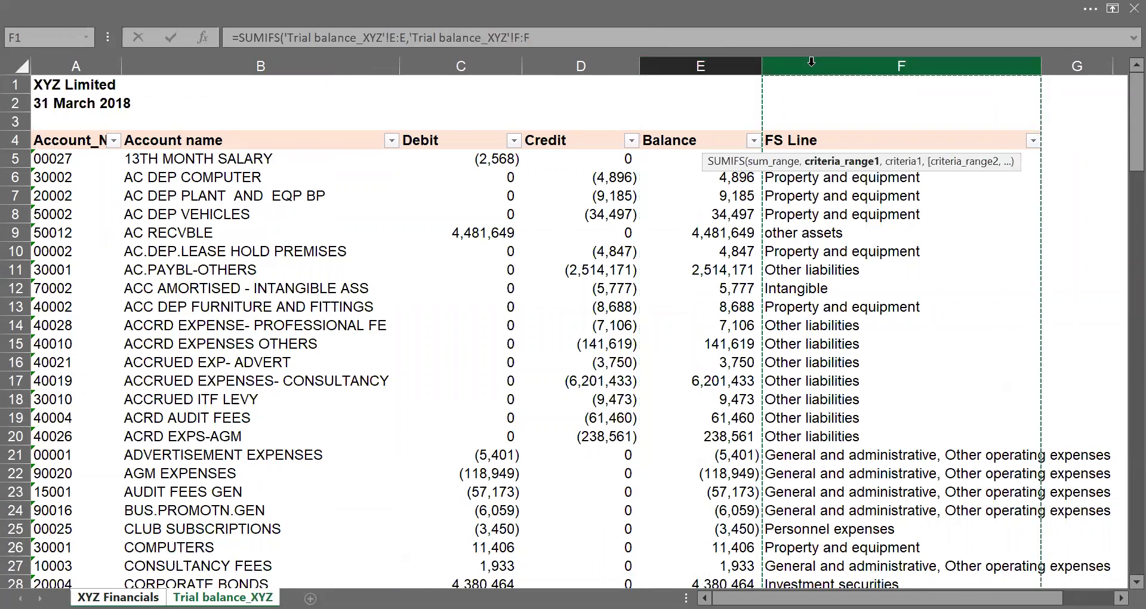
text(,)
click(118, 598)
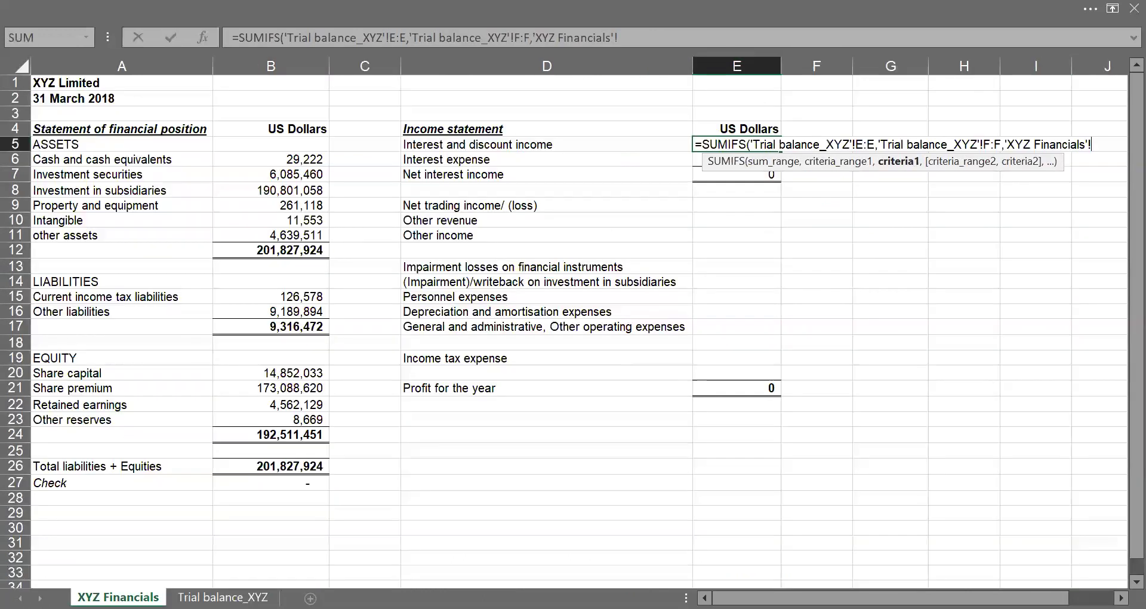
click(491, 148)
key(Return)
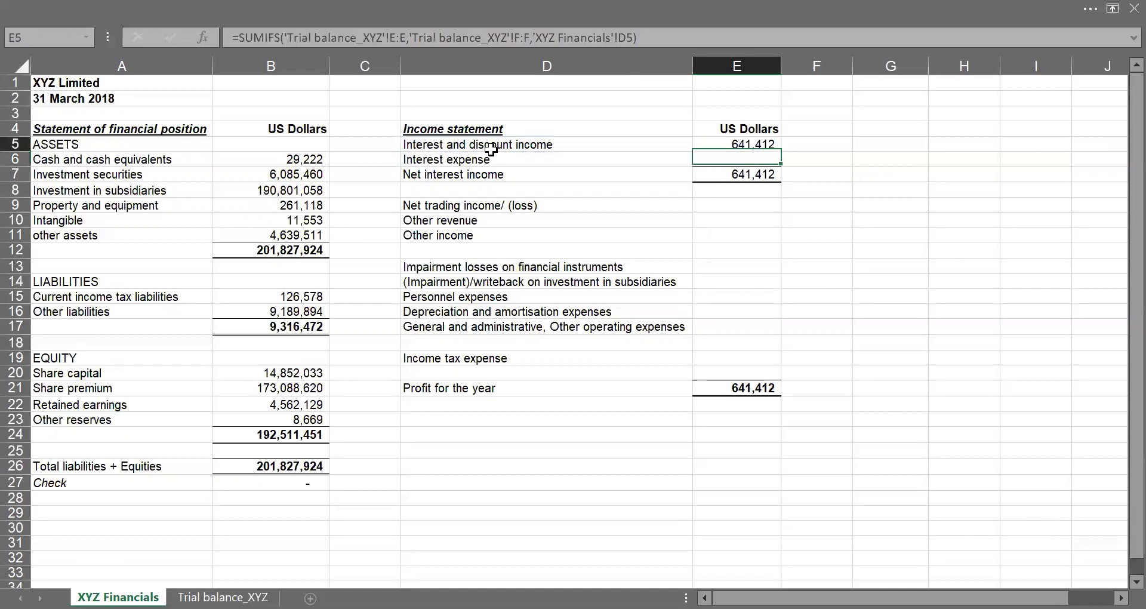
Copy the E5 formula down to Interest expense in E6, giving (250,048) and net interest income of 391,363.
key(Up)
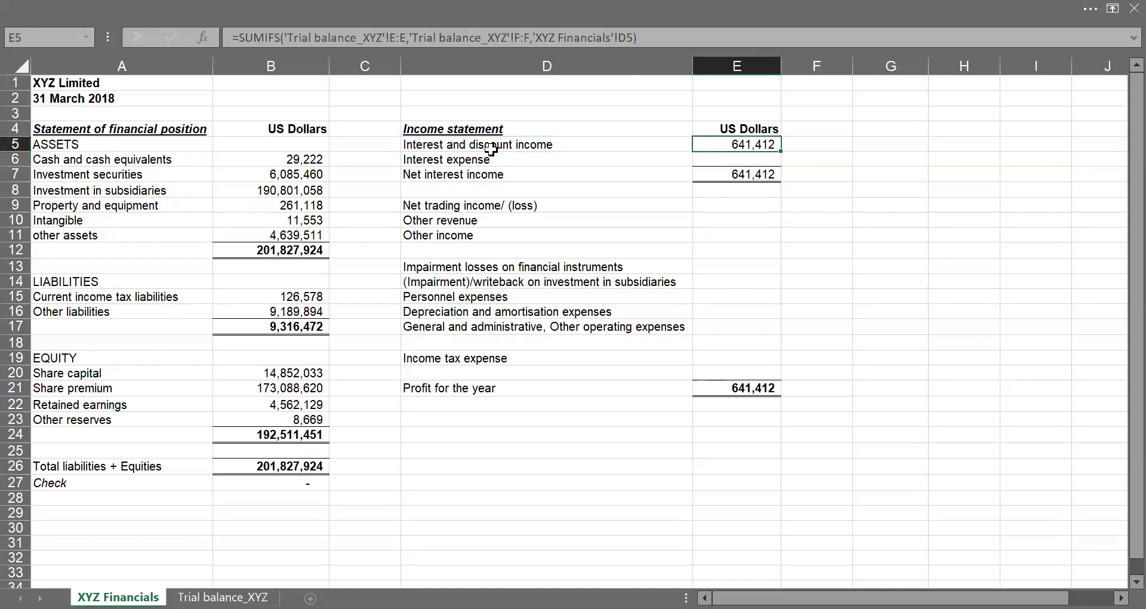
key(shift+Down)
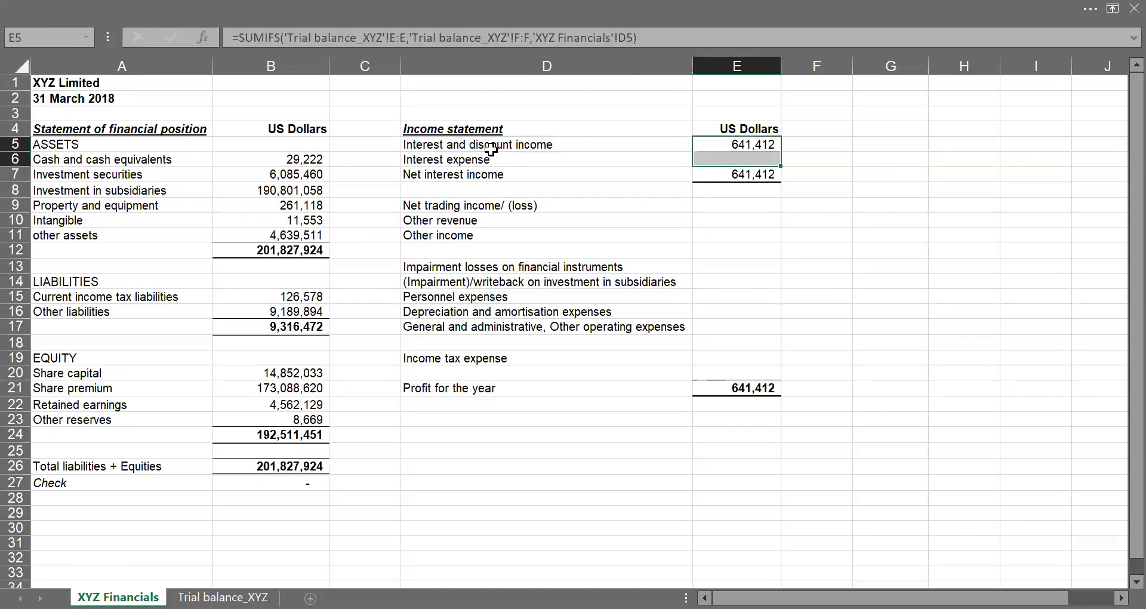
key(Up)
key(Down)
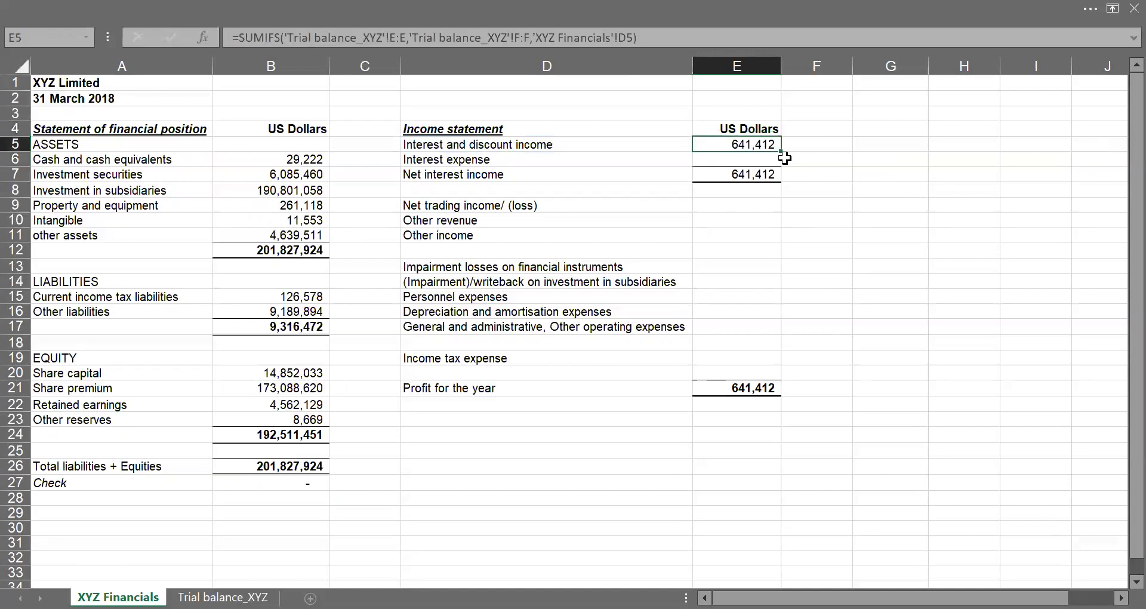
drag(781, 155, 782, 161)
key(Down)
key(Down)
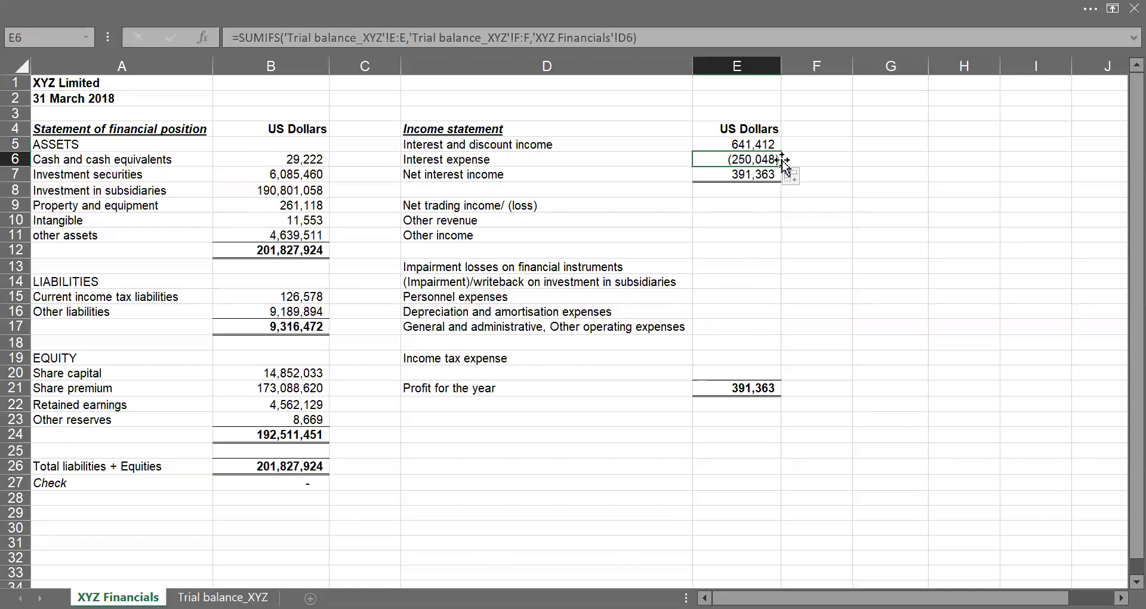
key(Down)
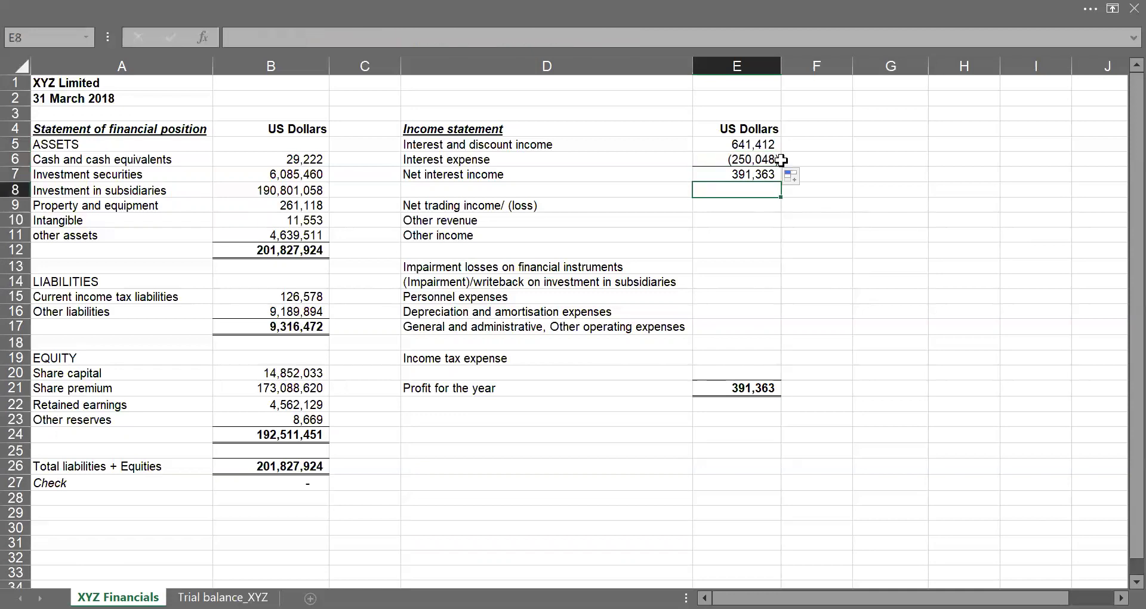
key(Up)
key(Up)
key(Up)
In E9, enter a SUMIFS on the Balance and FS Line columns for Net trading income/(loss), showing (2,094).
key(Down)
key(Down)
key(Down)
key(Down)
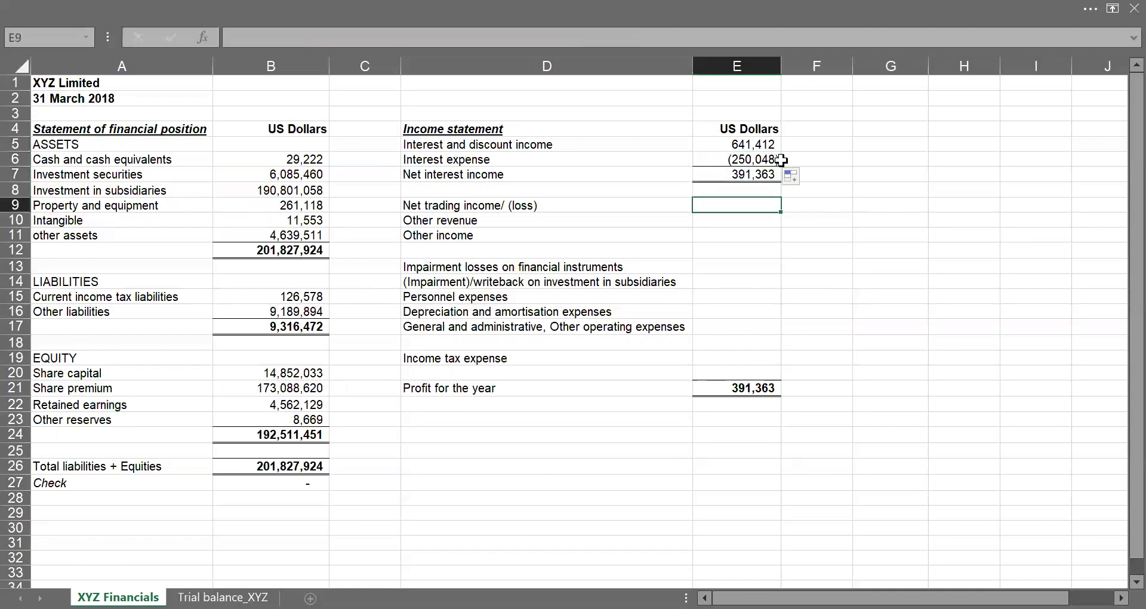
text(=s)
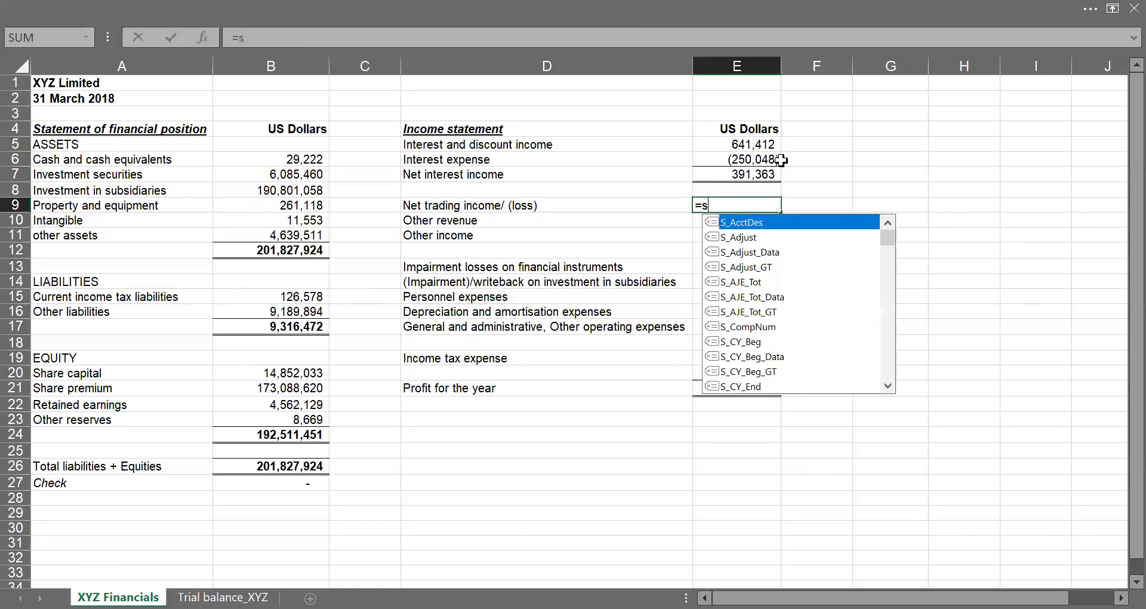
text(um)
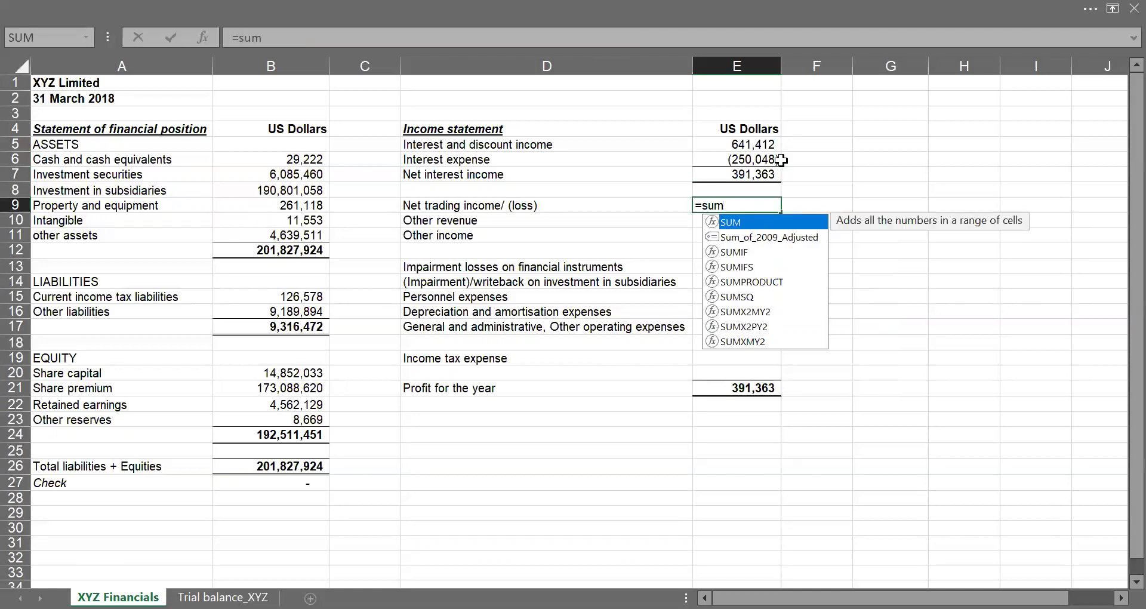
text(ifs)
key(Tab)
key(ctrl+Page_Down)
click(709, 65)
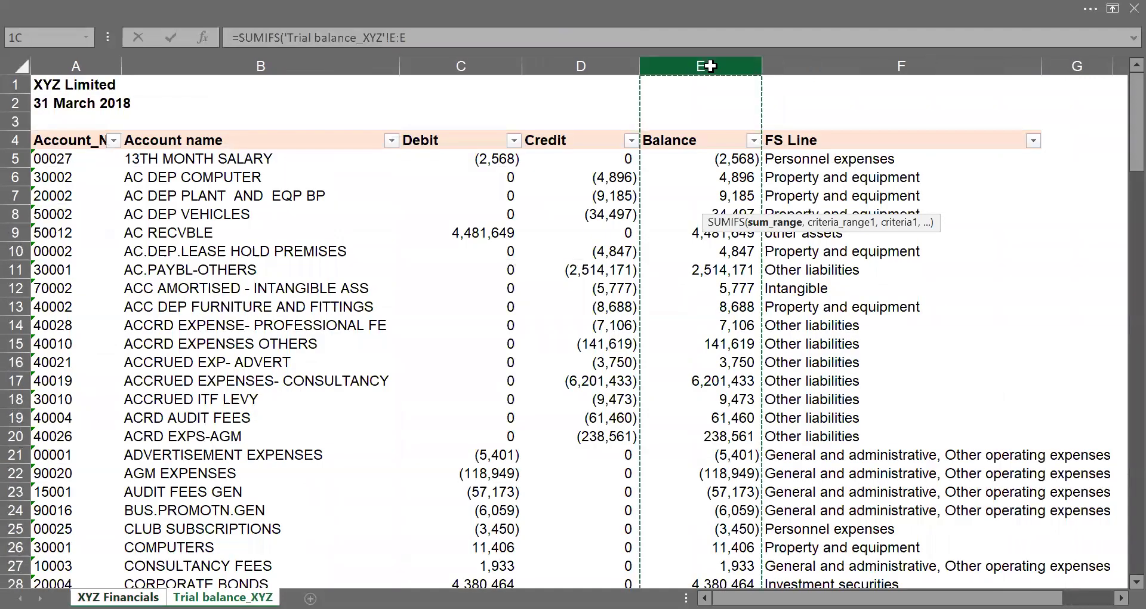
text(,)
click(820, 58)
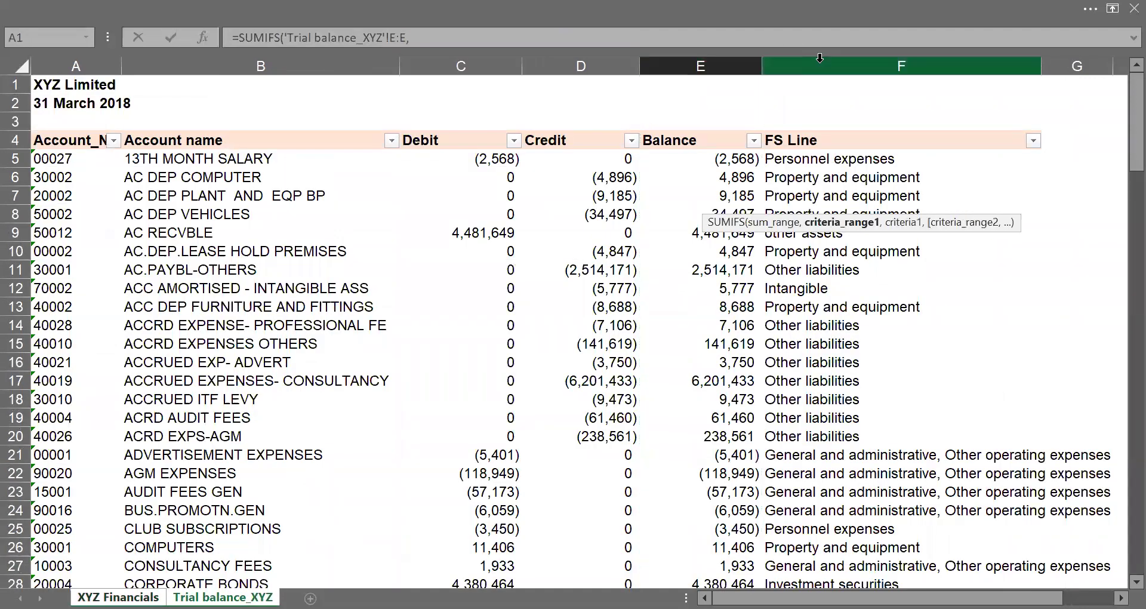
text(,)
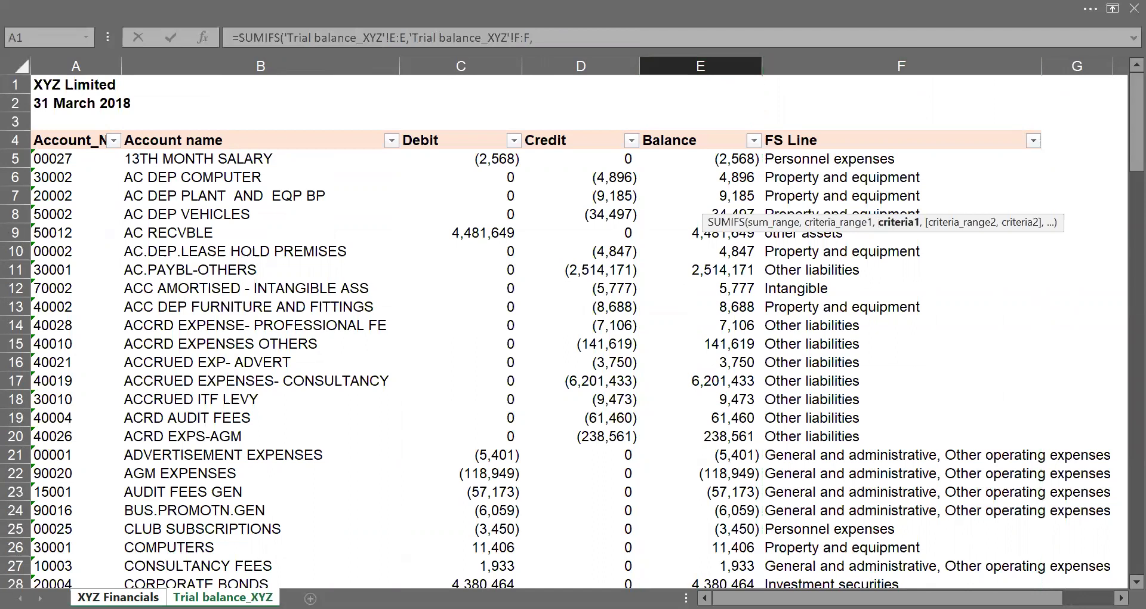
click(118, 597)
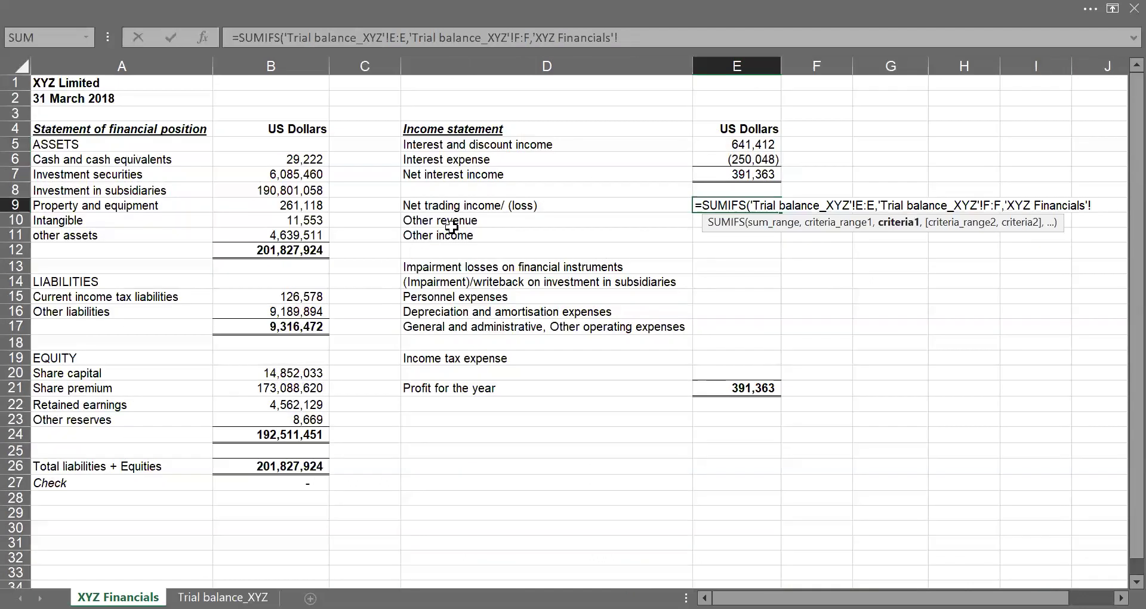
click(456, 209)
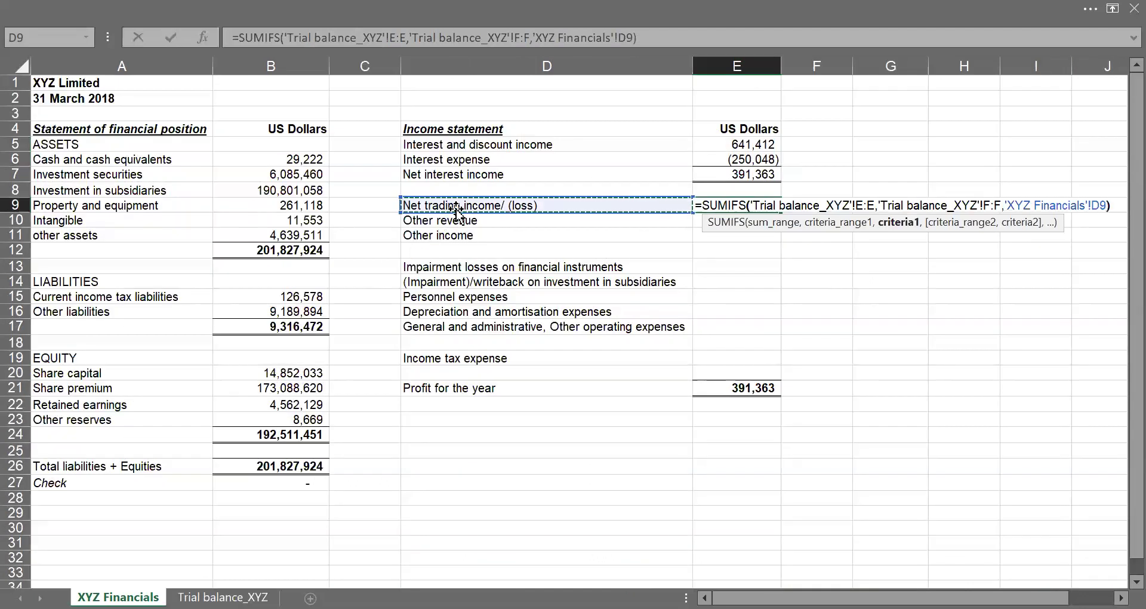
key(Return)
key(Up)
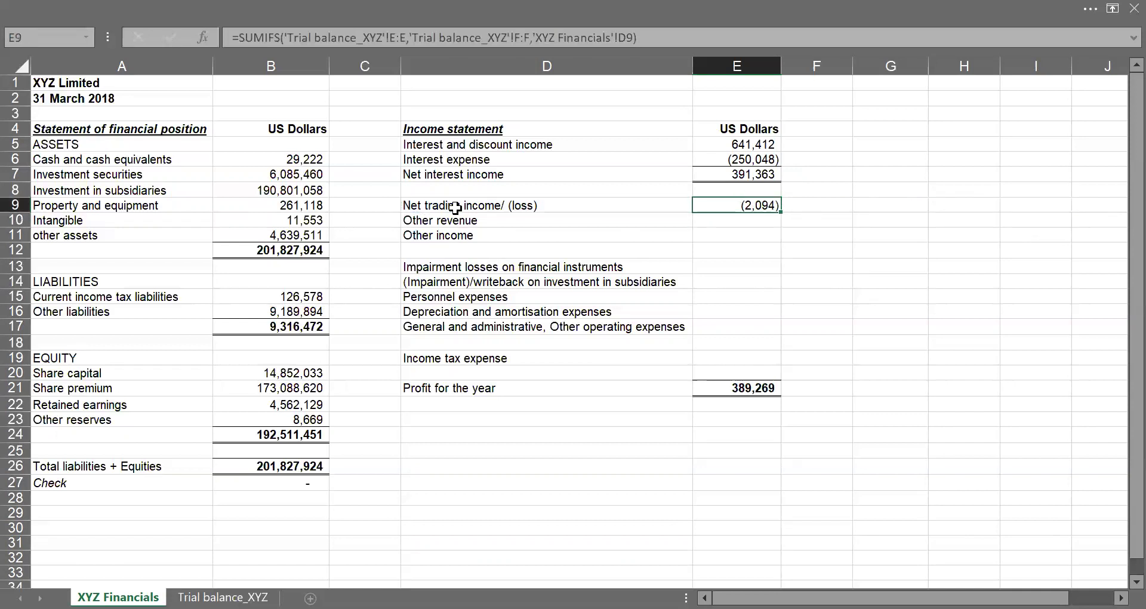
key(shift+Down)
key(shift+Down)
key(Up)
key(Down)
Copy the E9 SUMIFS formula down through Other income and on to Income tax expense in E19.
drag(780, 211, 781, 239)
click(747, 234)
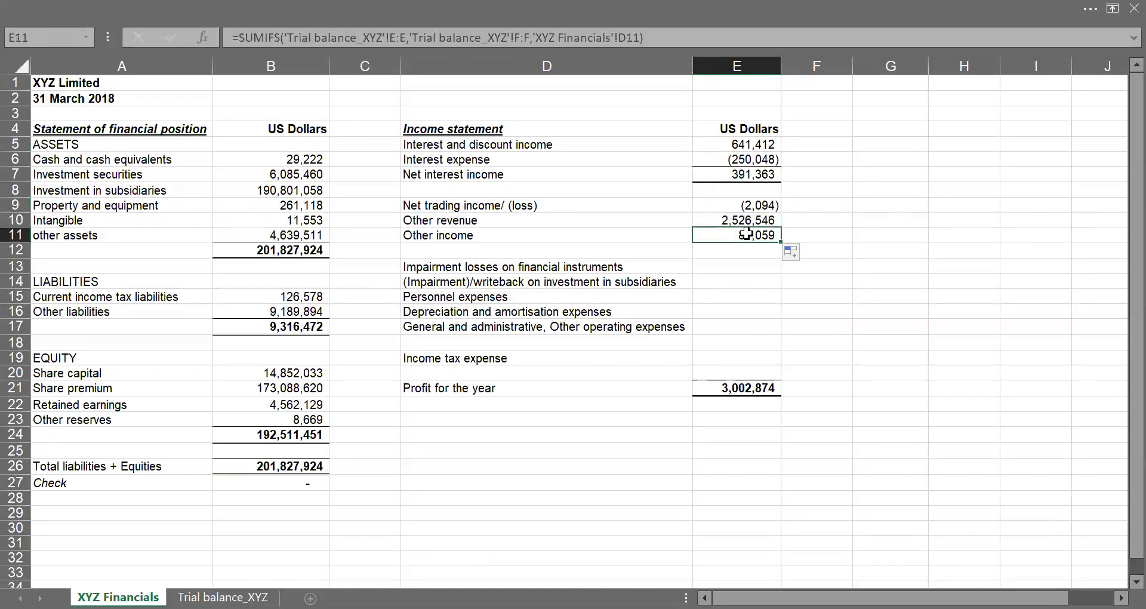
click(738, 269)
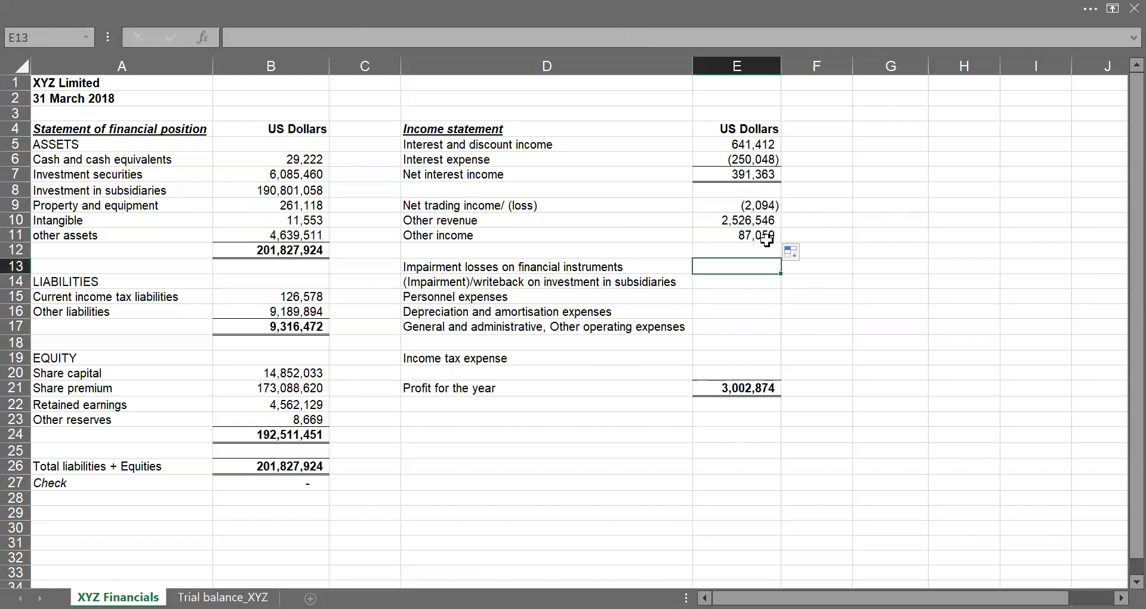
click(769, 237)
drag(781, 241, 768, 361)
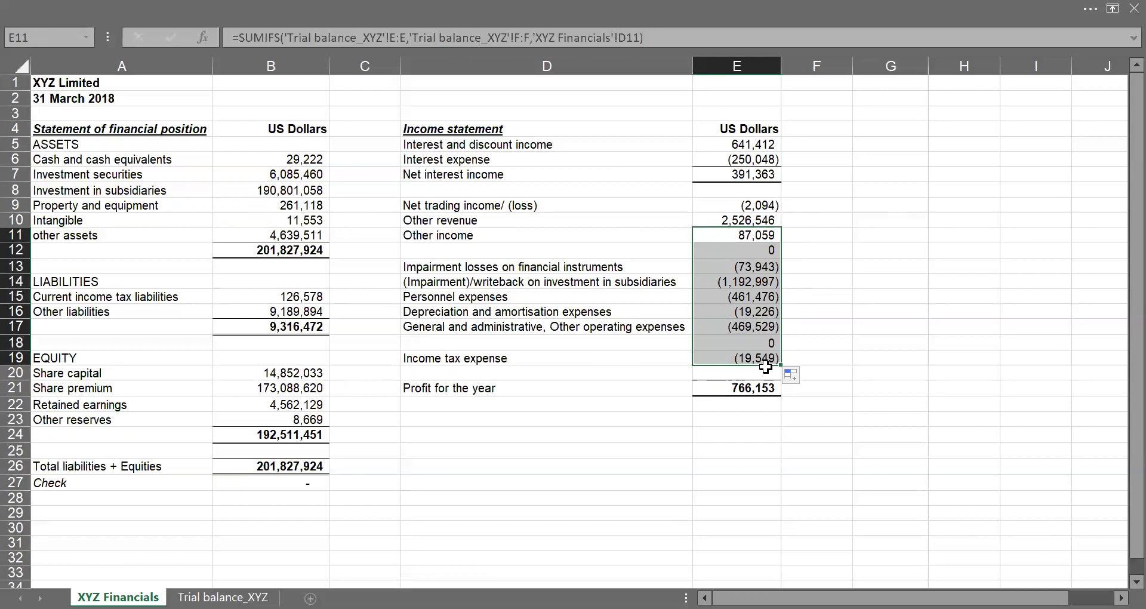
Clear the zeros from spacer cells E12 and E18, leaving profit for the year at 766,153.
click(759, 248)
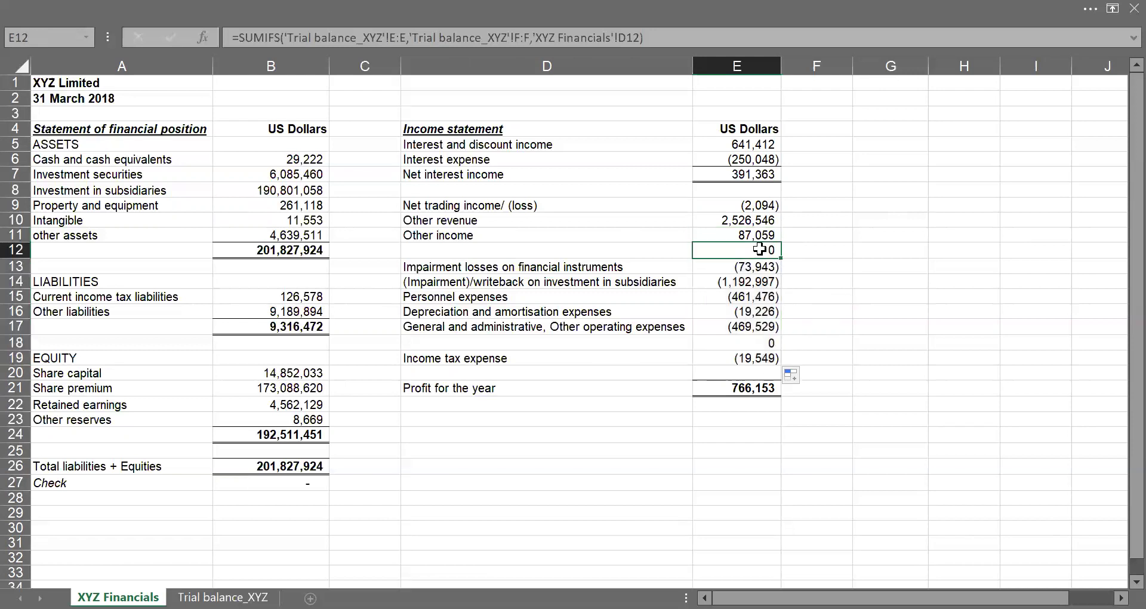
key(Delete)
key(Down)
key(Down)
key(Down)
key(Down)
key(Down)
key(Down)
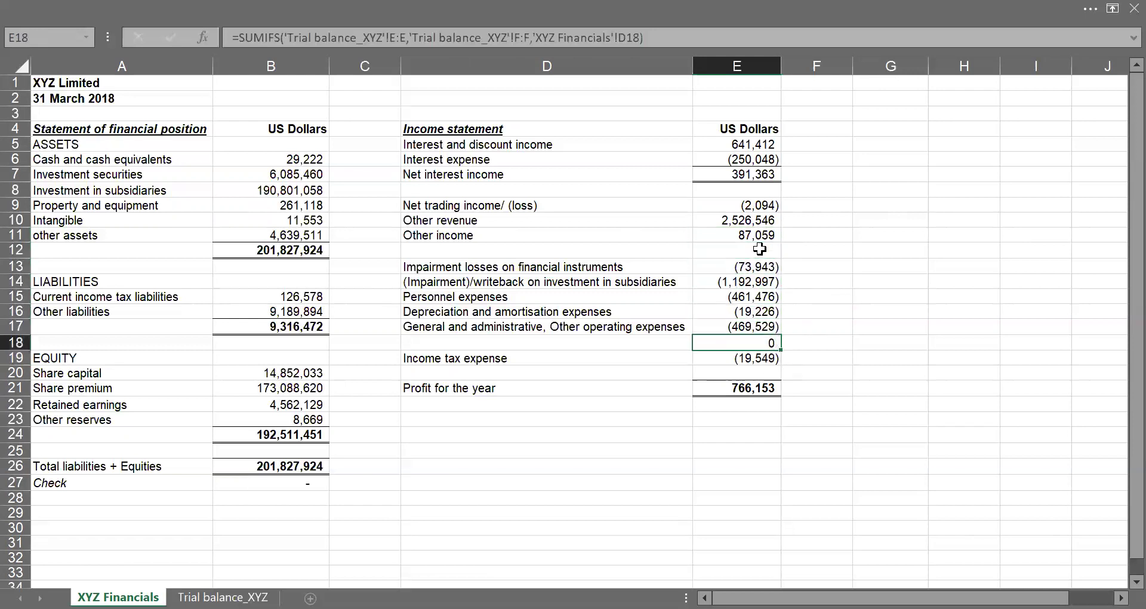
key(Delete)
key(Down)
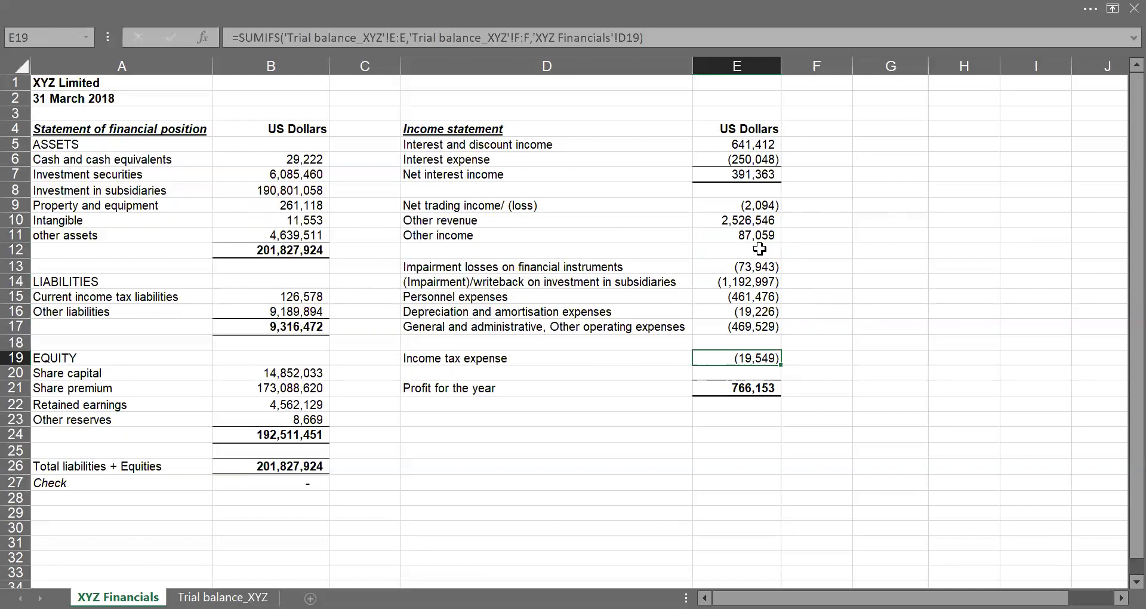
key(Down)
key(Down)
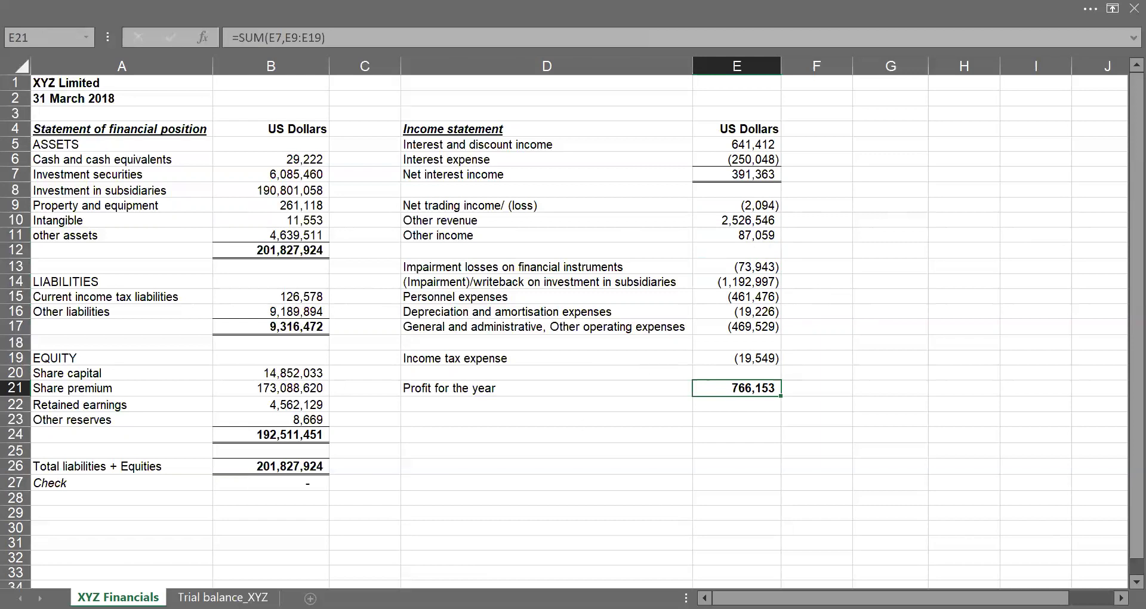
Return to the Trial balance_XYZ sheet to view the account balances and FS Line mappings.
click(223, 597)
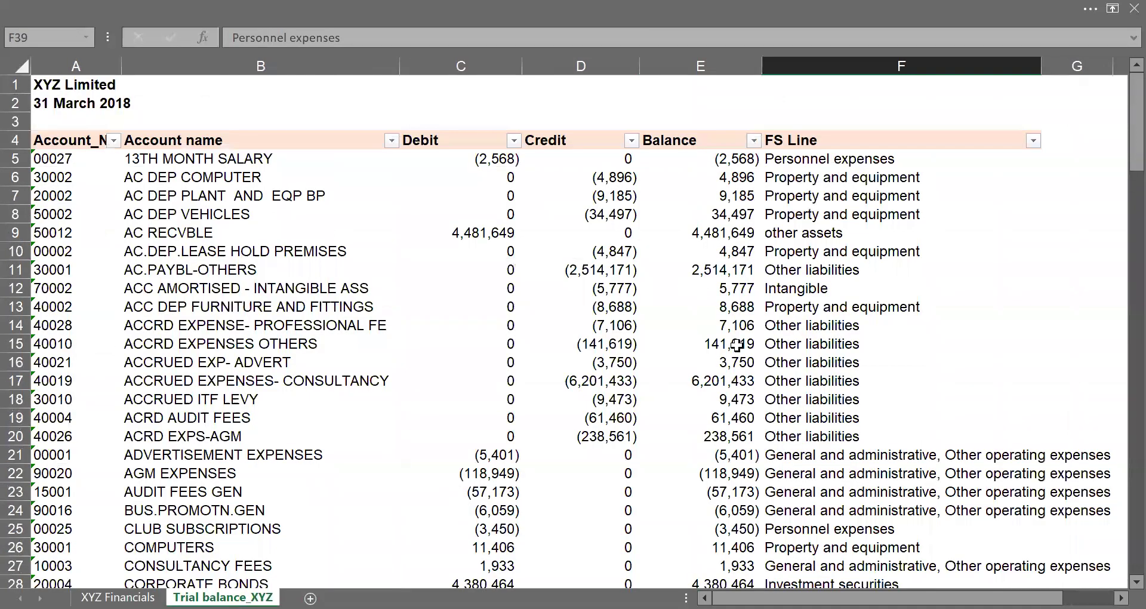